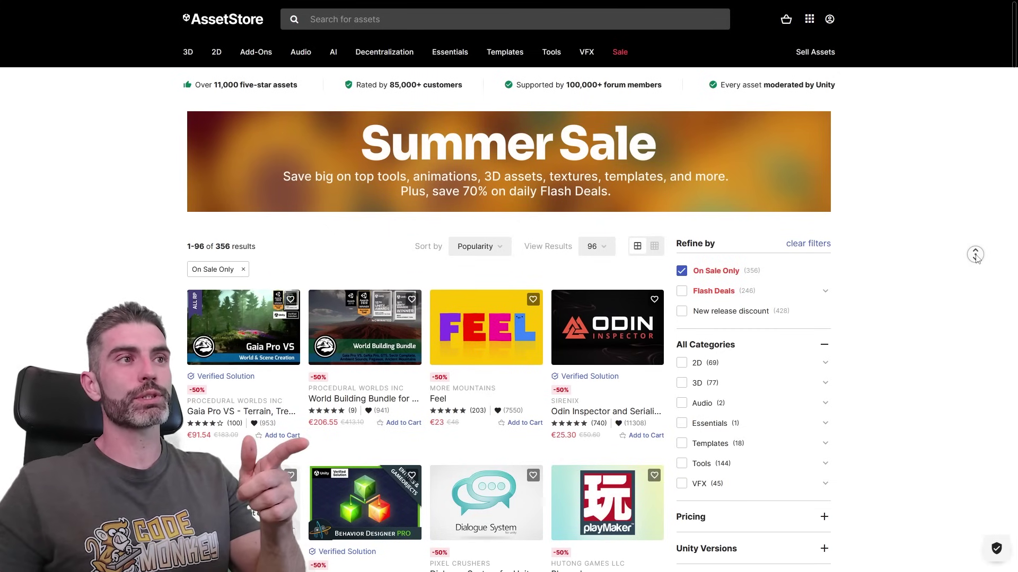
- Scroll down the Summer Sale page to reach the Toolbox Tuesday and Wildcard Wednesday deal sections
scroll(976, 265, "down", 9)
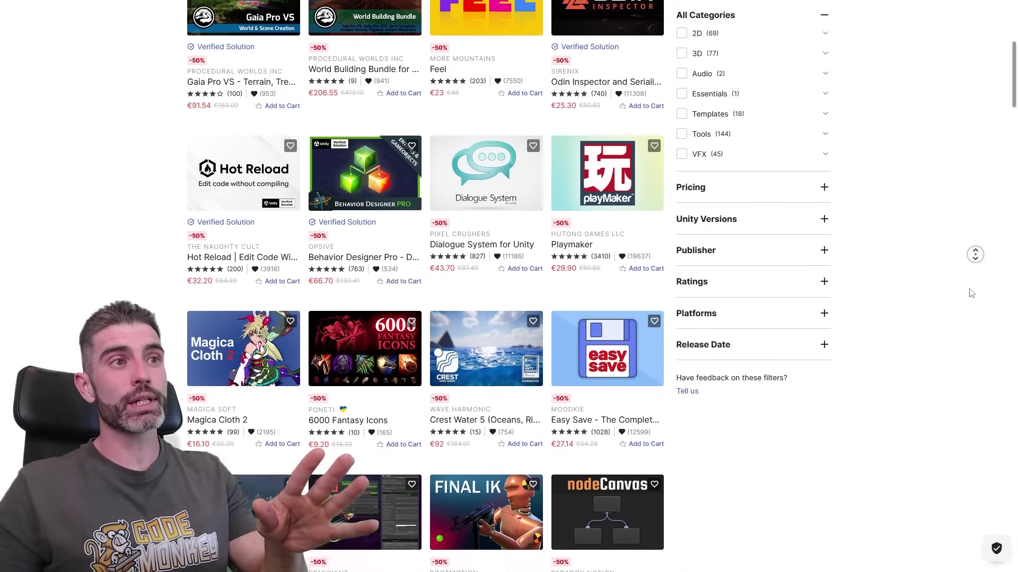
scroll(971, 293, "down", 9)
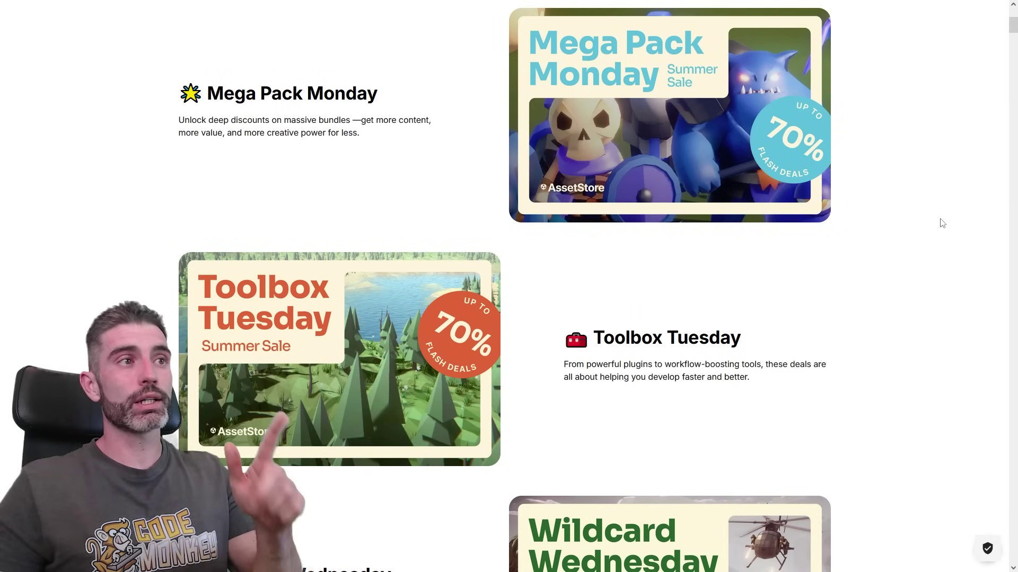
scroll(942, 223, "down", 4)
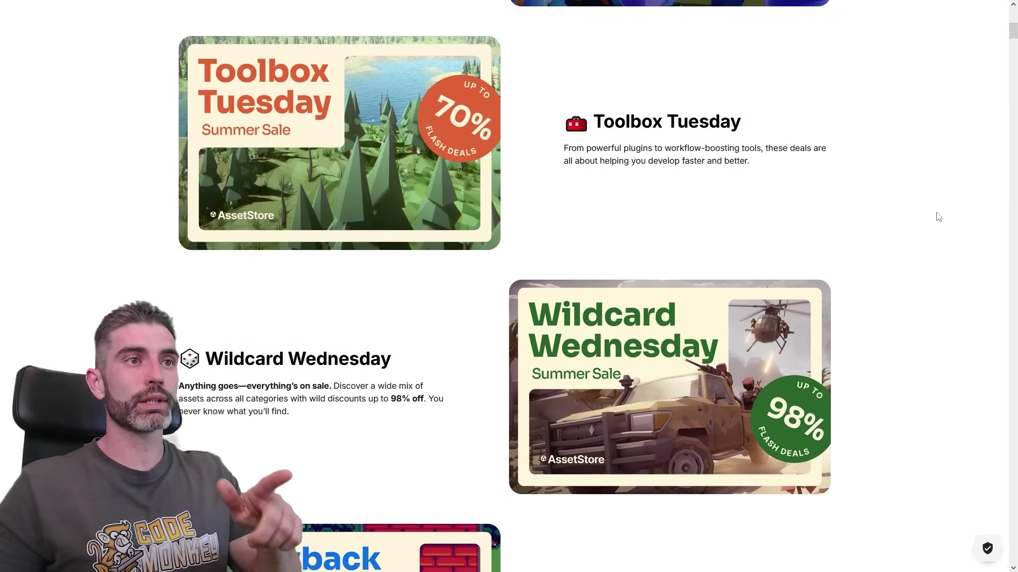
scroll(938, 217, "down", 10)
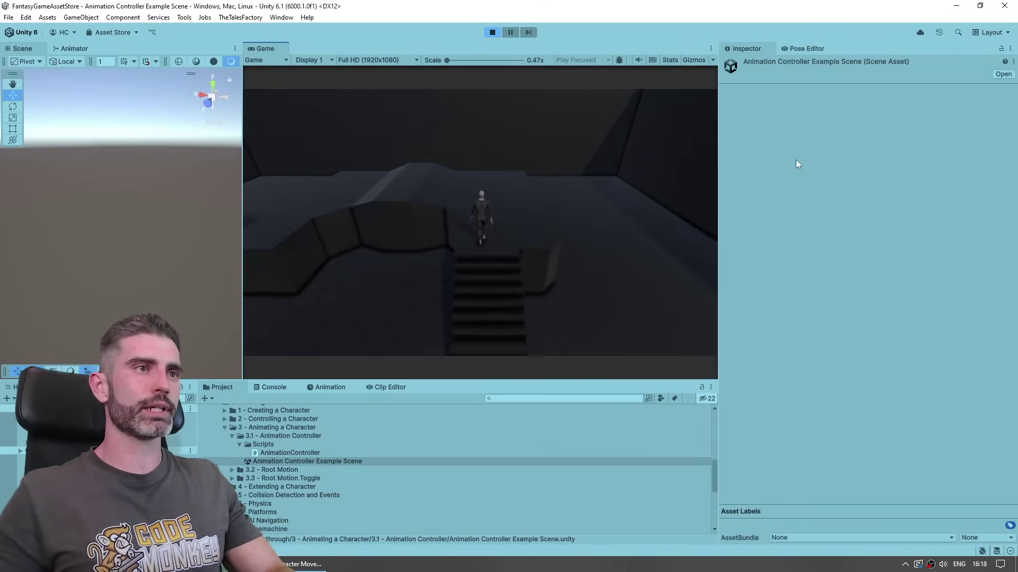
- Maximize the Game view, fly along the character lineup, and inspect the character's UnityCharacterController Animator
key("shift+space")
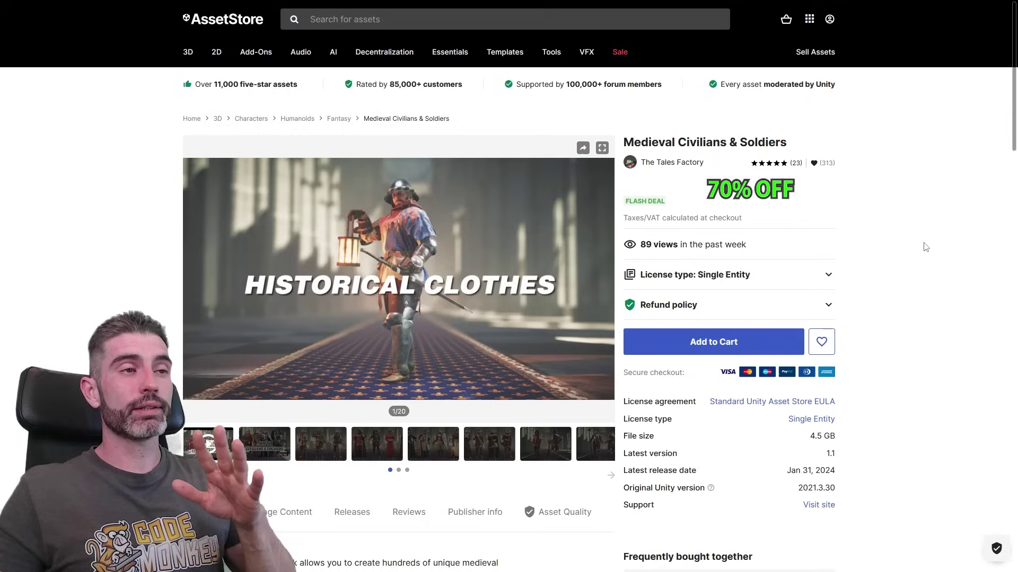
mouse_move(318, 321)
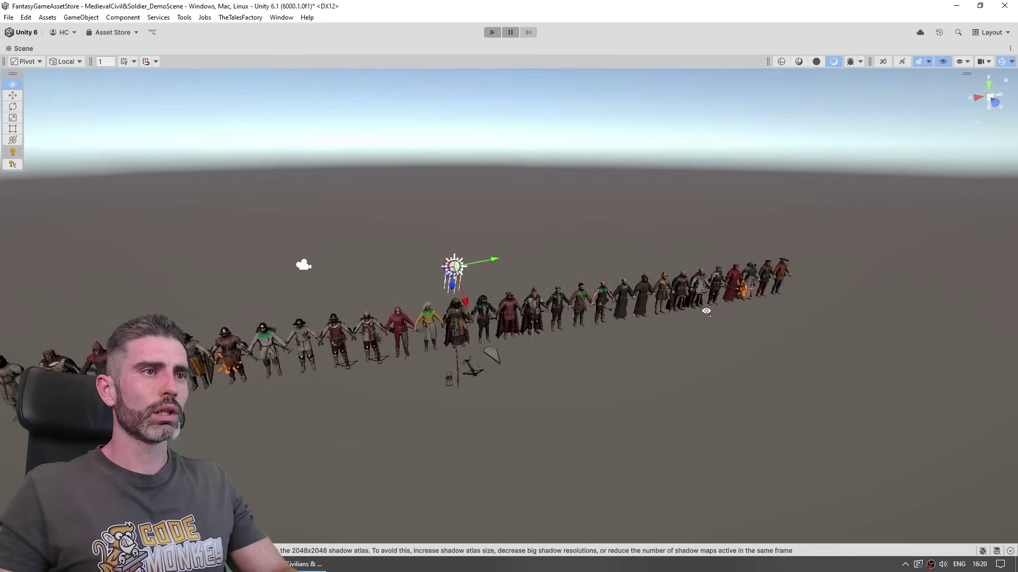
right_click_drag(706, 311, 577, 288)
key("w")
key("a")
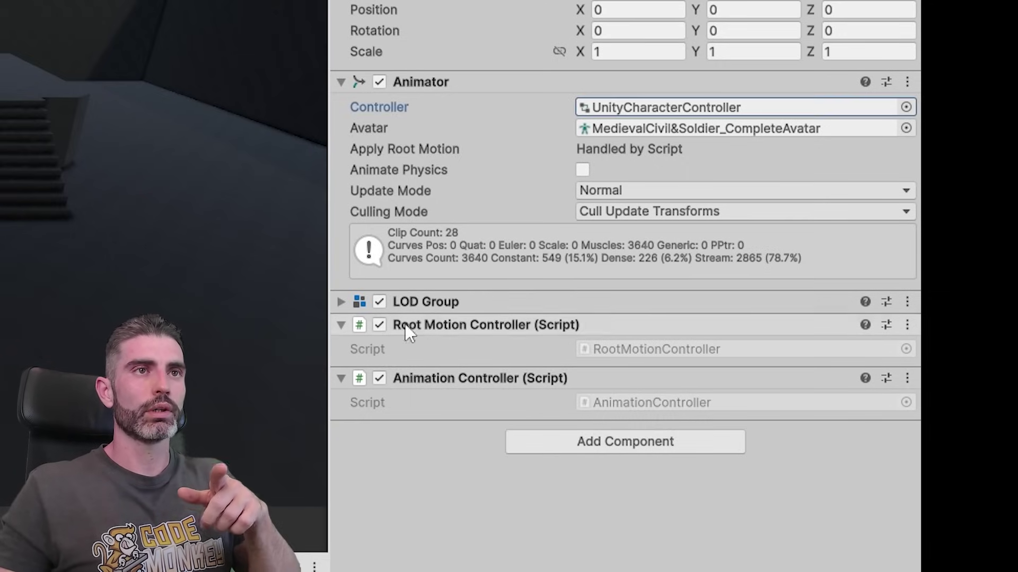
left_click(379, 106)
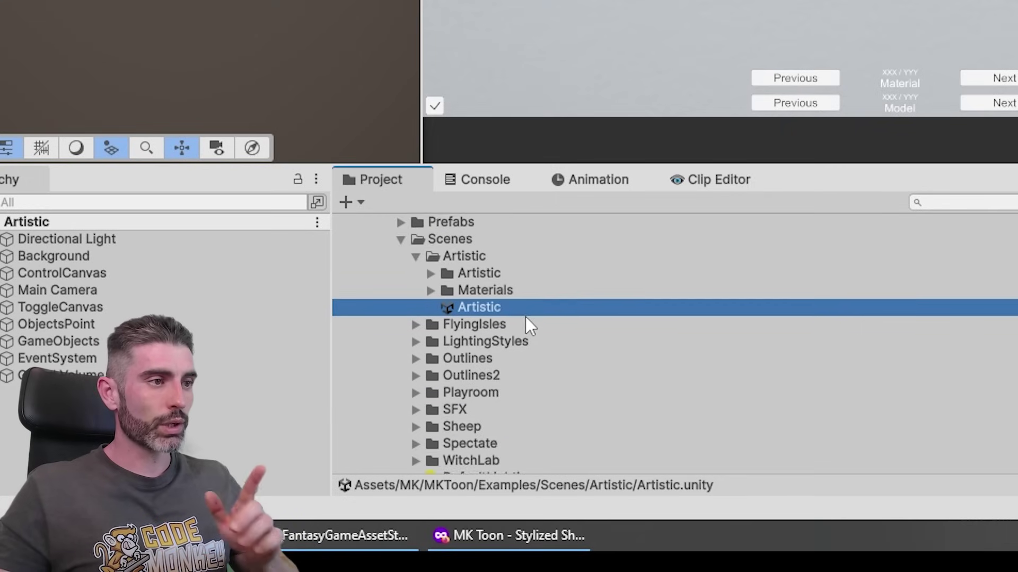
- Cycle the MK Toon sample model through six successive materials with the Next button
scroll(526, 318, "down", 3)
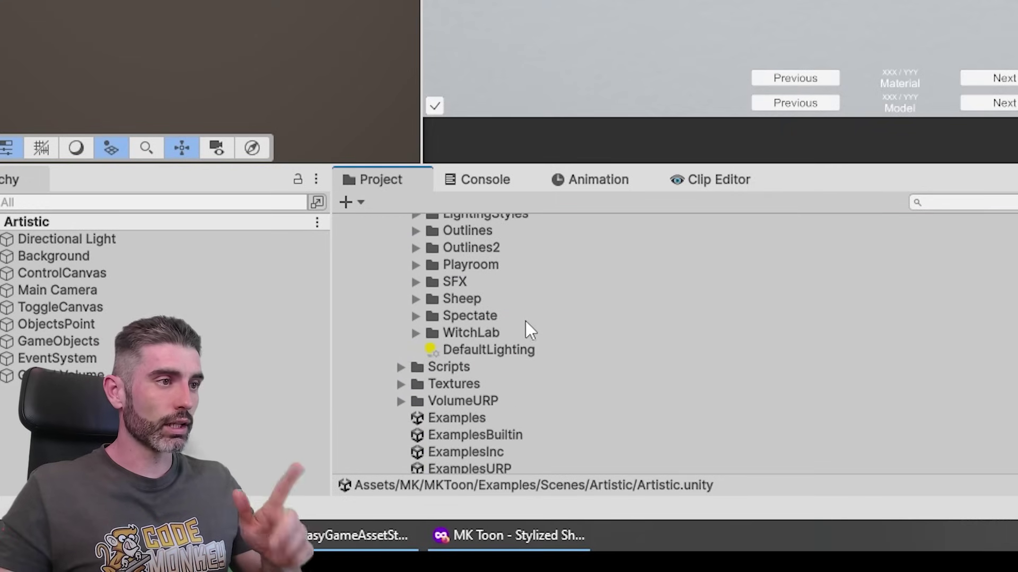
scroll(529, 331, "up", 2)
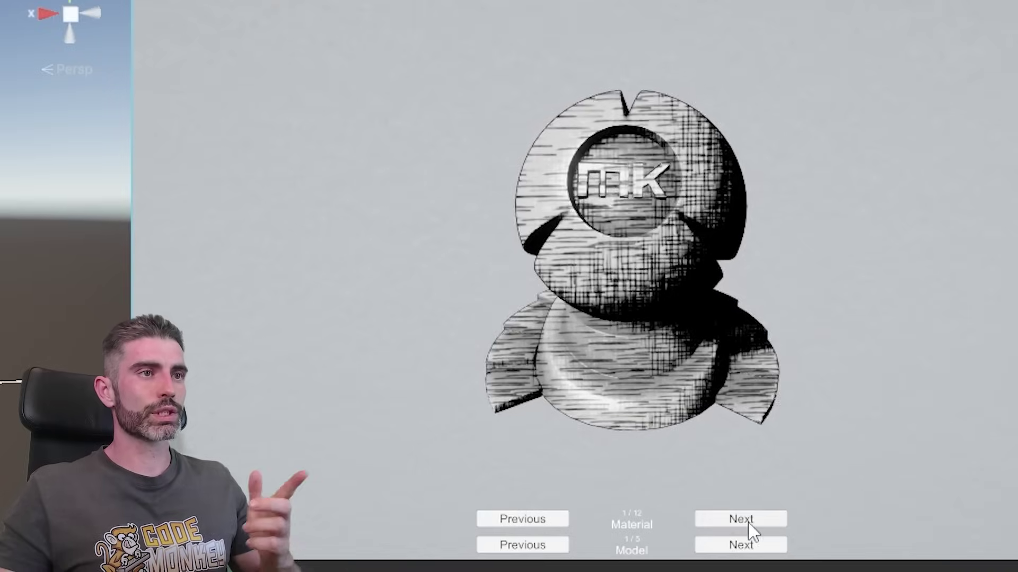
left_click(757, 521)
left_click(757, 520)
left_click(756, 521)
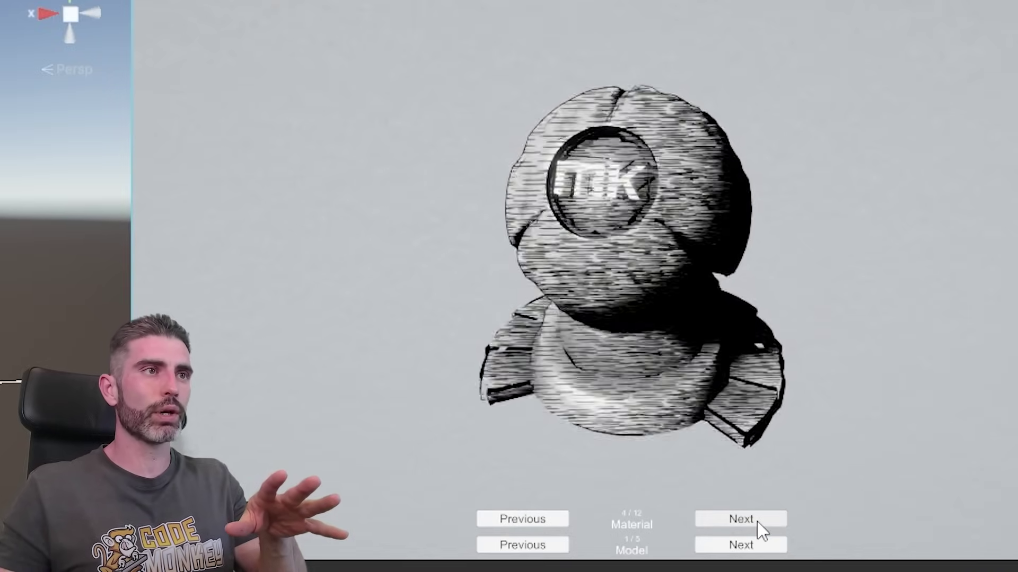
left_click(757, 520)
left_click(757, 521)
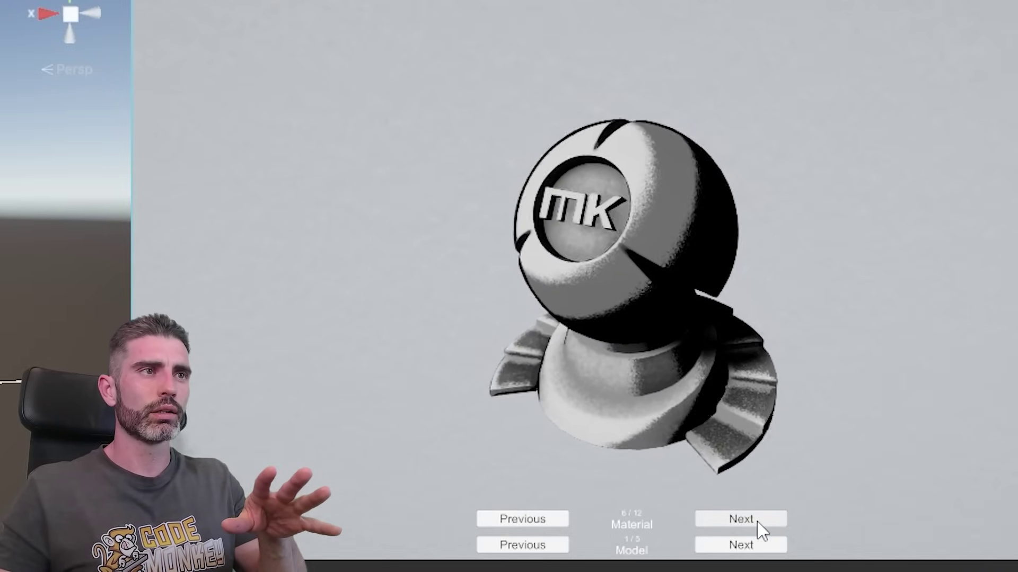
left_click(756, 521)
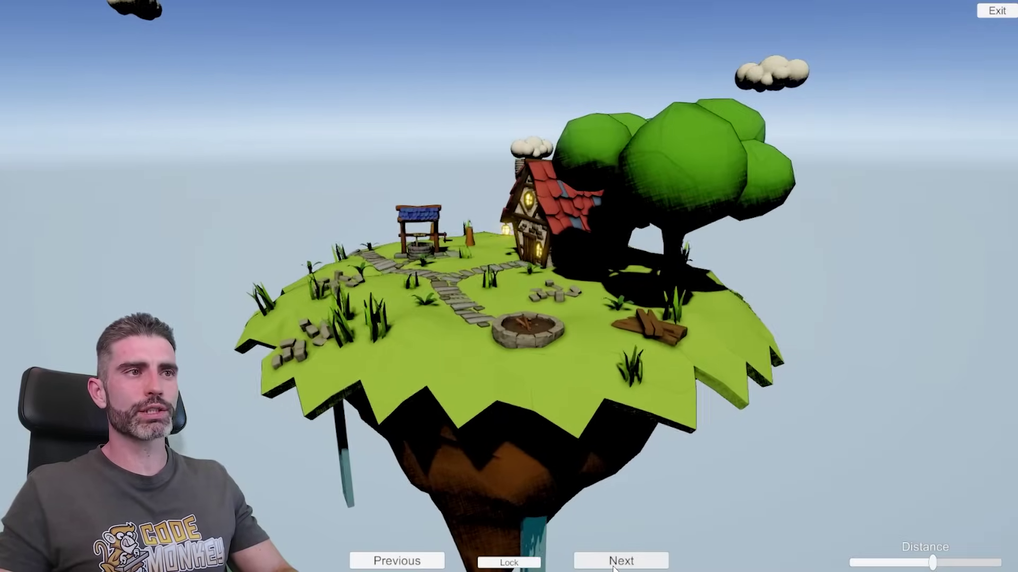
- Step the floating island through three more shading styles, including sketch, hatched and toon
left_click(615, 564)
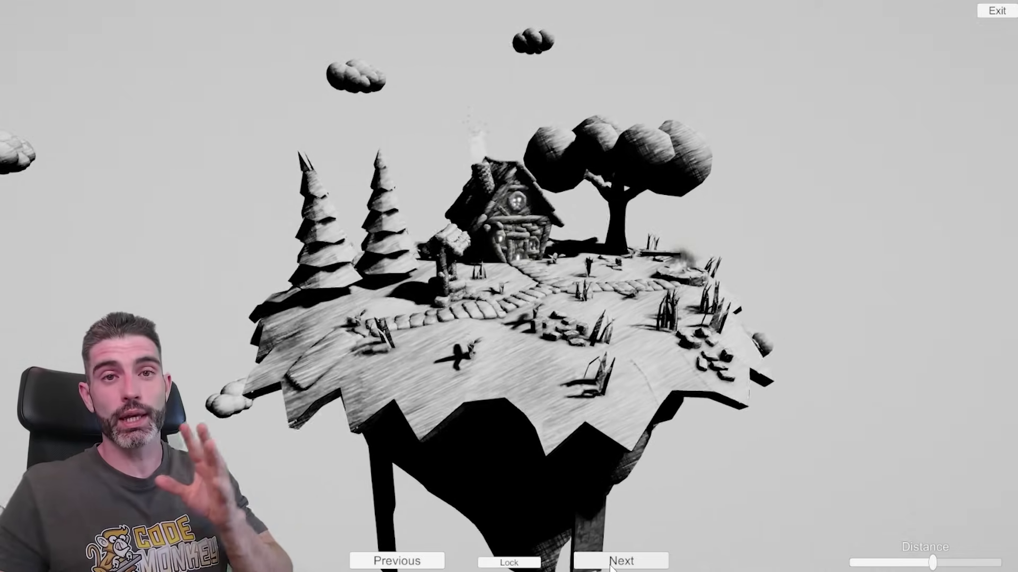
left_click(610, 566)
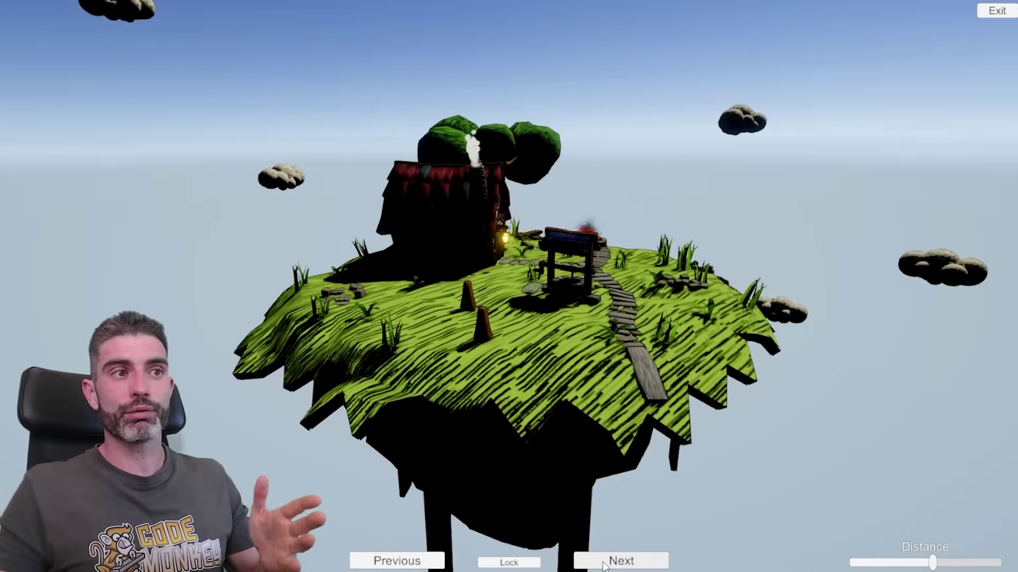
left_click(604, 565)
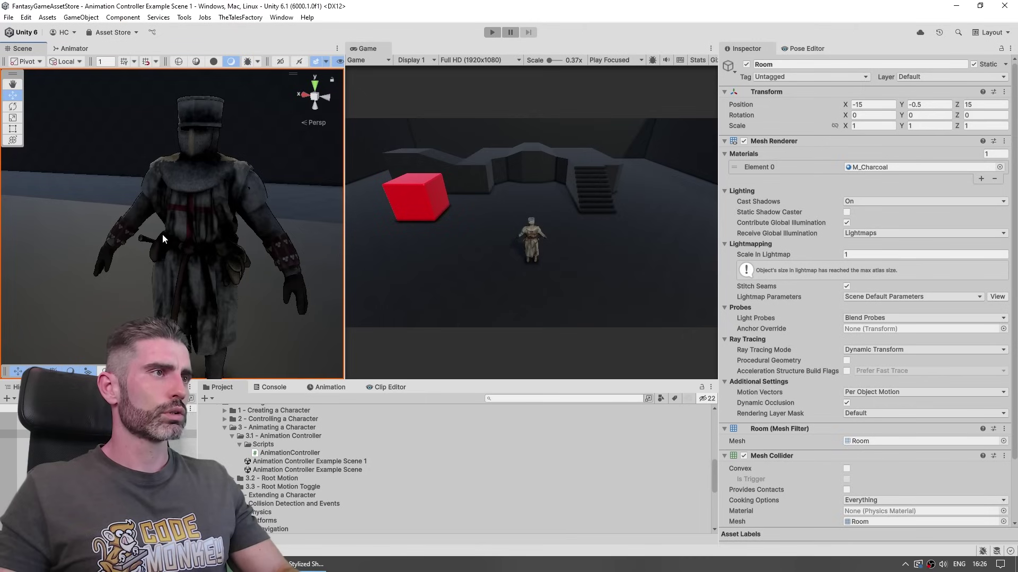
- Assign MK > Toon > URP > Standard > Simple + Outline to the knight helmet's MailCoif material
left_click(194, 220)
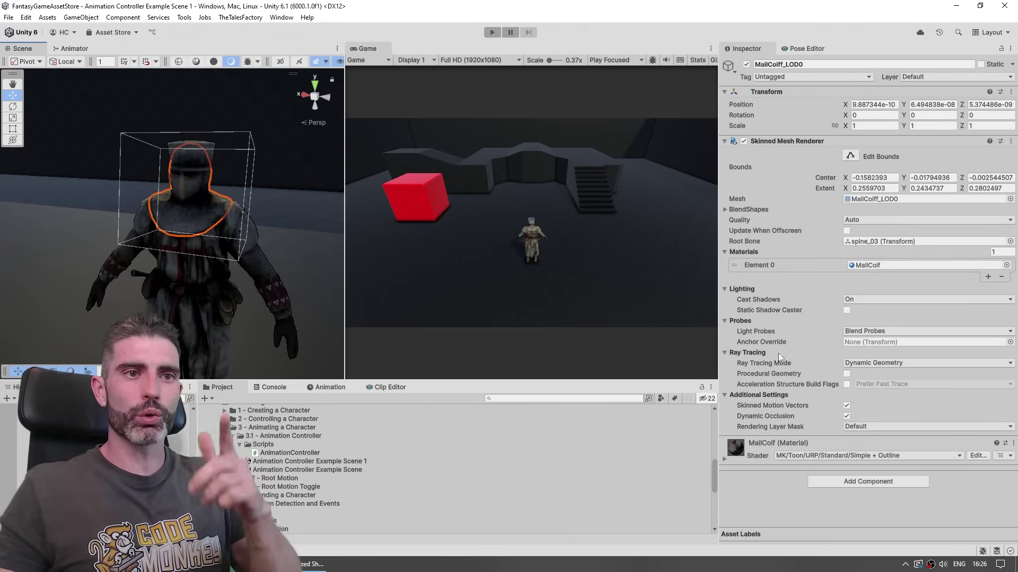
left_click(797, 457)
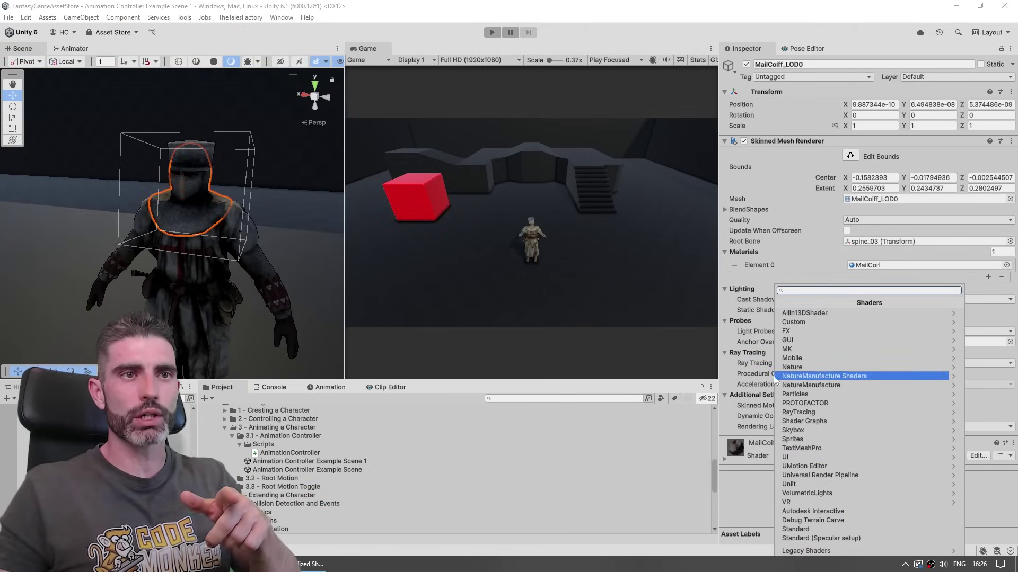
left_click(797, 314)
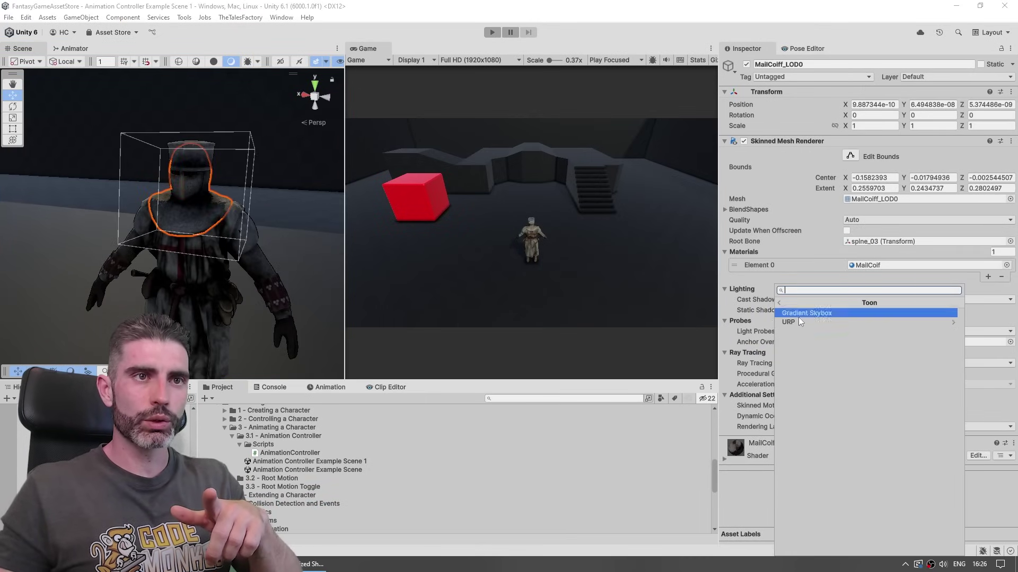
left_click(800, 323)
left_click(800, 322)
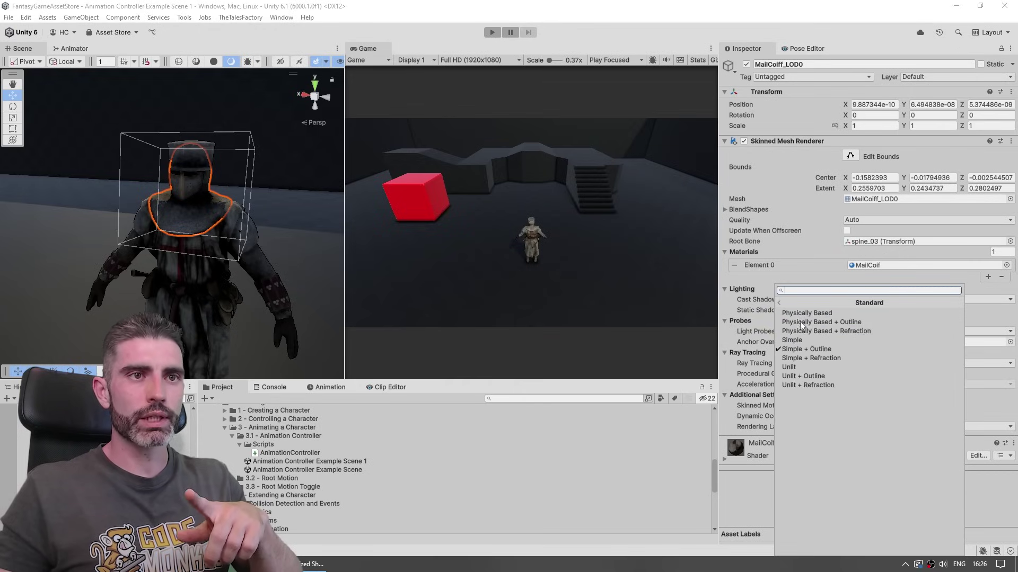
left_click(805, 350)
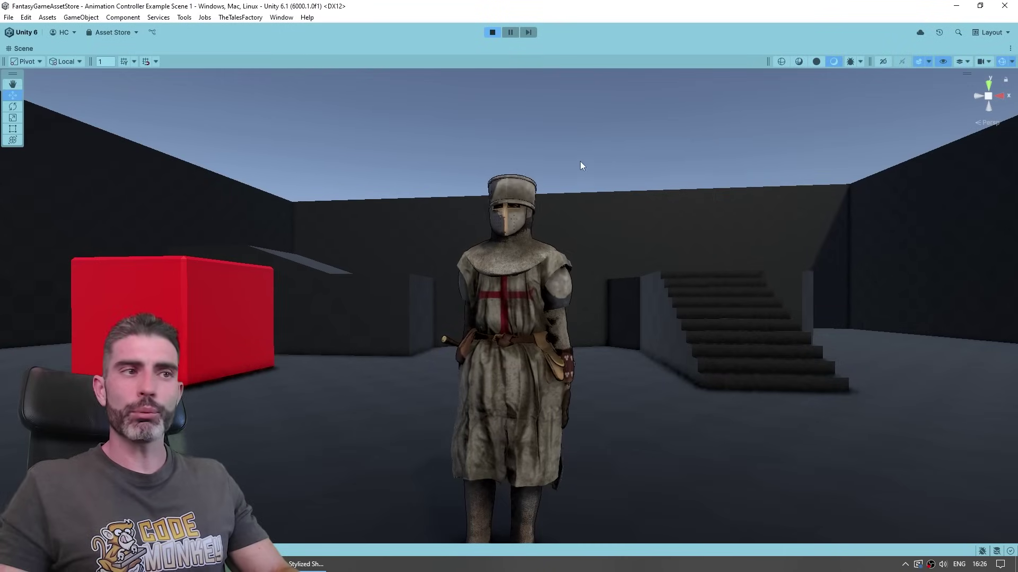
right_click_drag(580, 161, 539, 185)
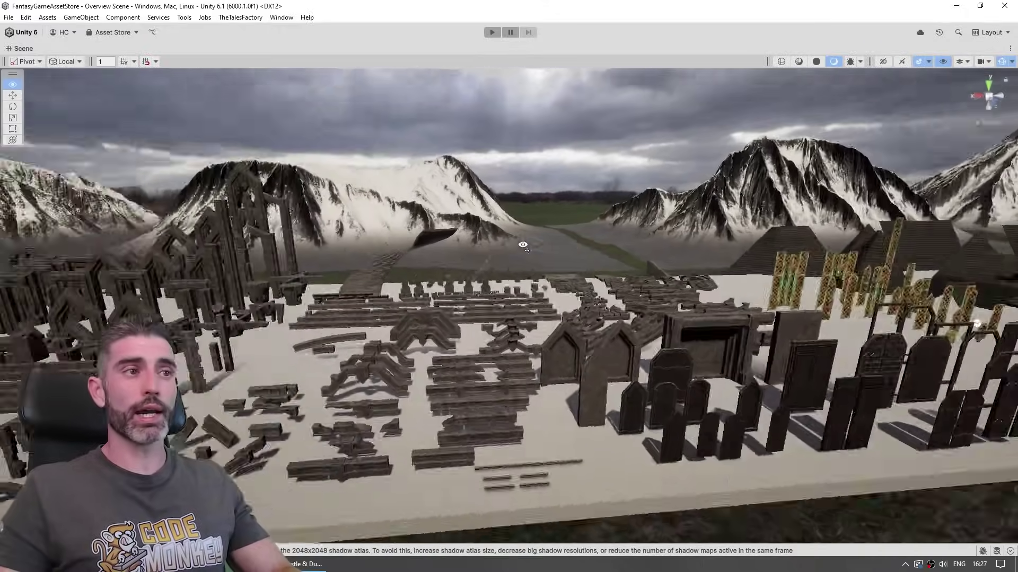
- Fly the Scene camera across the Modular Castle & Dungeon prop rows and on to the wall pieces
right_click_drag(366, 254, 660, 281)
right_click_drag(503, 287, 629, 194)
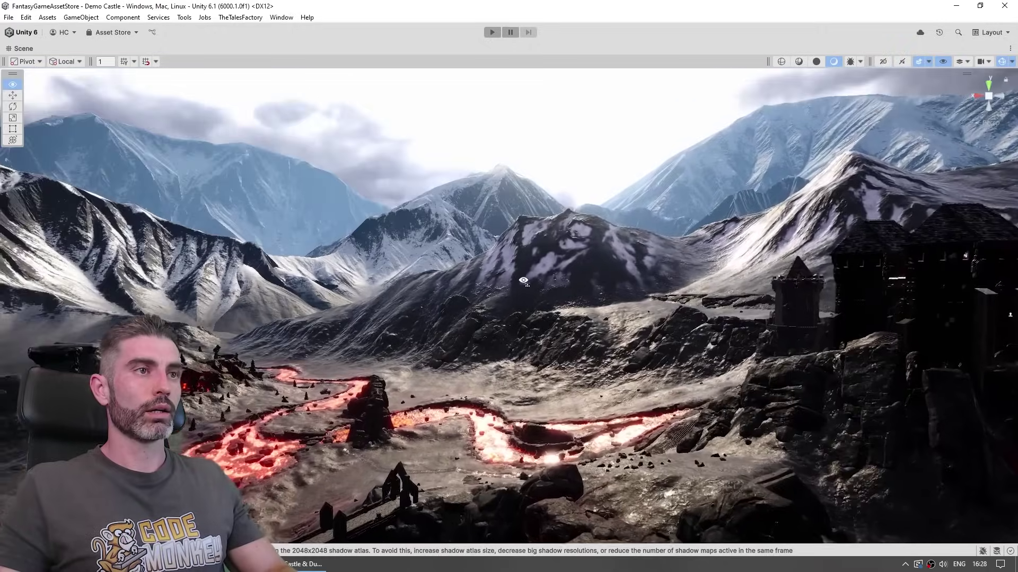
- Fly the camera over the lava valley and dark castle in the Demo Castle scene
right_click_drag(711, 296, 728, 296)
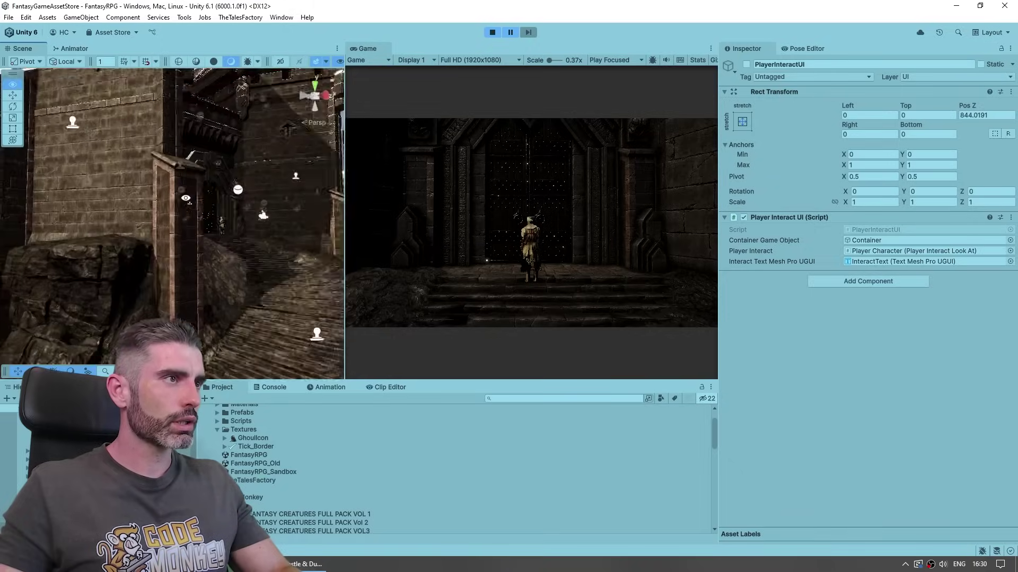
- Orbit the Scene view camera to face the castle door
right_click_drag(185, 197, 160, 196)
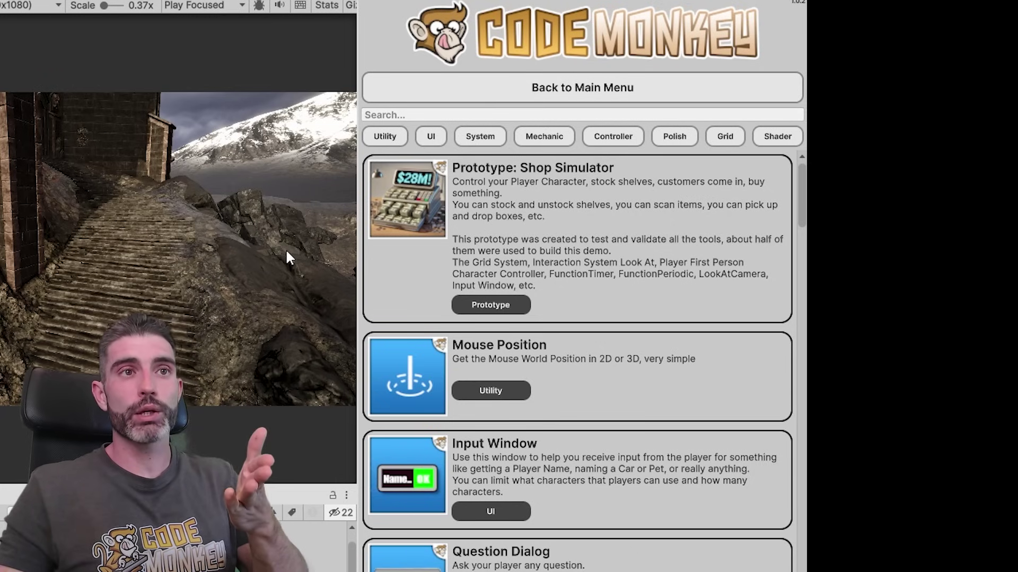
- Browse the Code Monkey Toolkit catalogue and open the Interaction System Look At demo
scroll(716, 280, "down", 5)
scroll(674, 334, "down", 20)
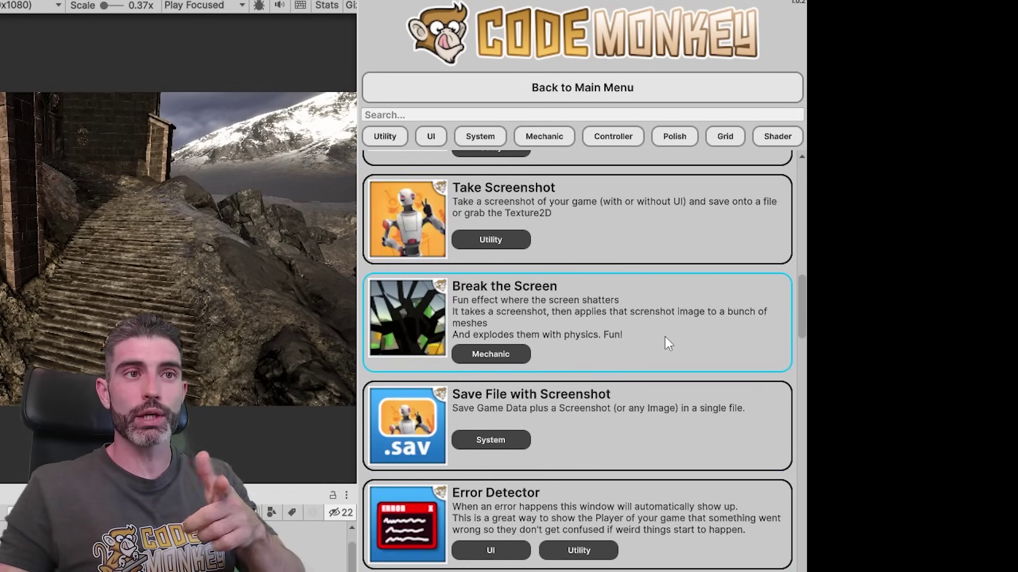
scroll(653, 403, "down", 5)
scroll(631, 424, "up", 20)
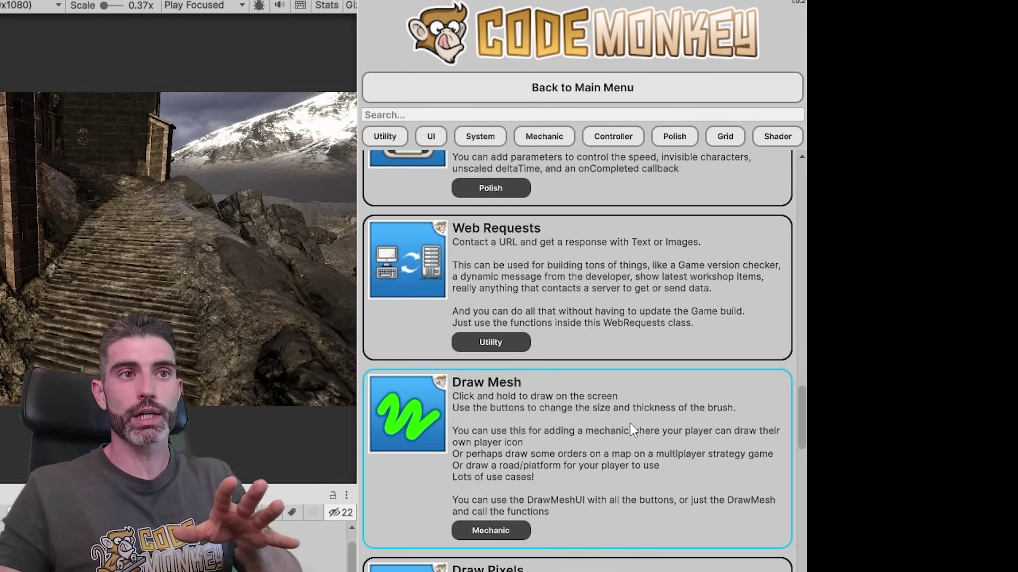
scroll(612, 403, "up", 10)
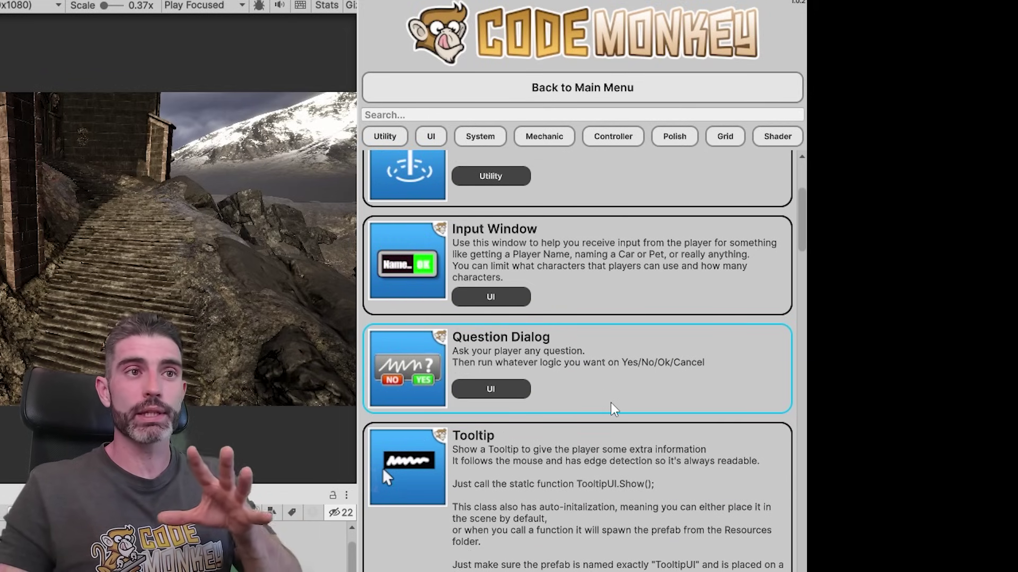
scroll(610, 392, "down", 10)
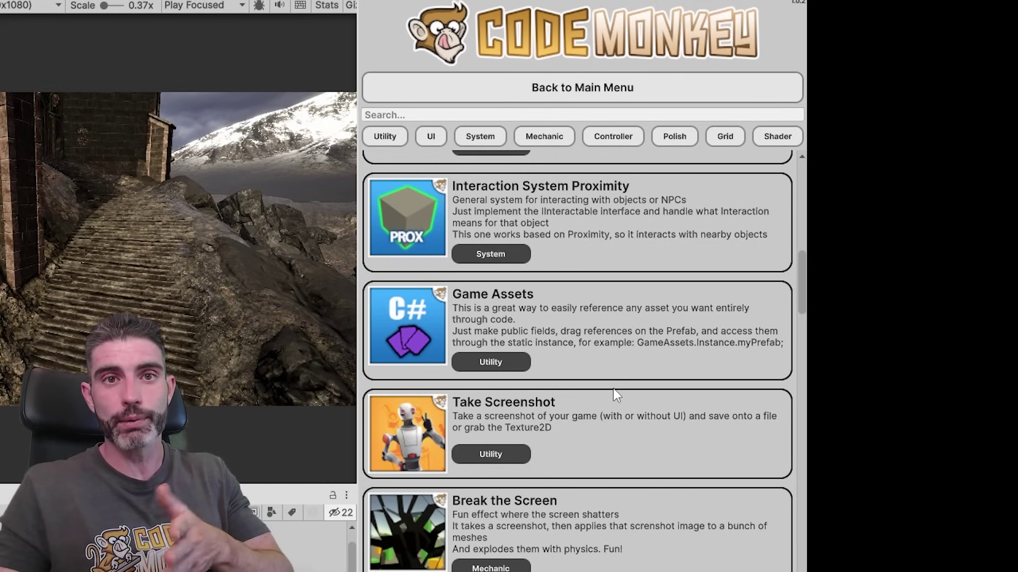
scroll(609, 389, "up", 5)
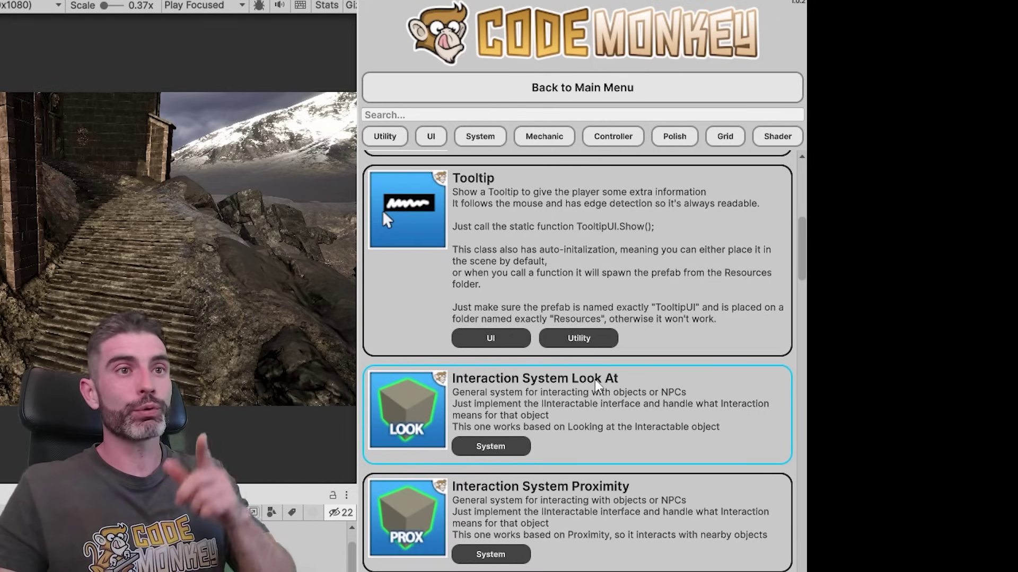
left_click(541, 389)
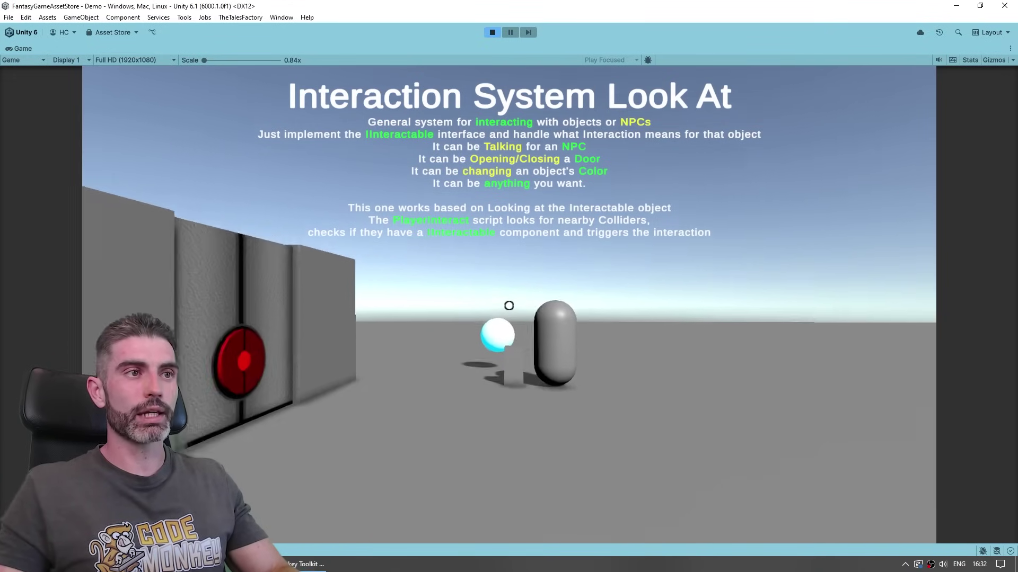
- Walk to the pillar button and capsule NPC, then open and toggle the red-button door
key("w")
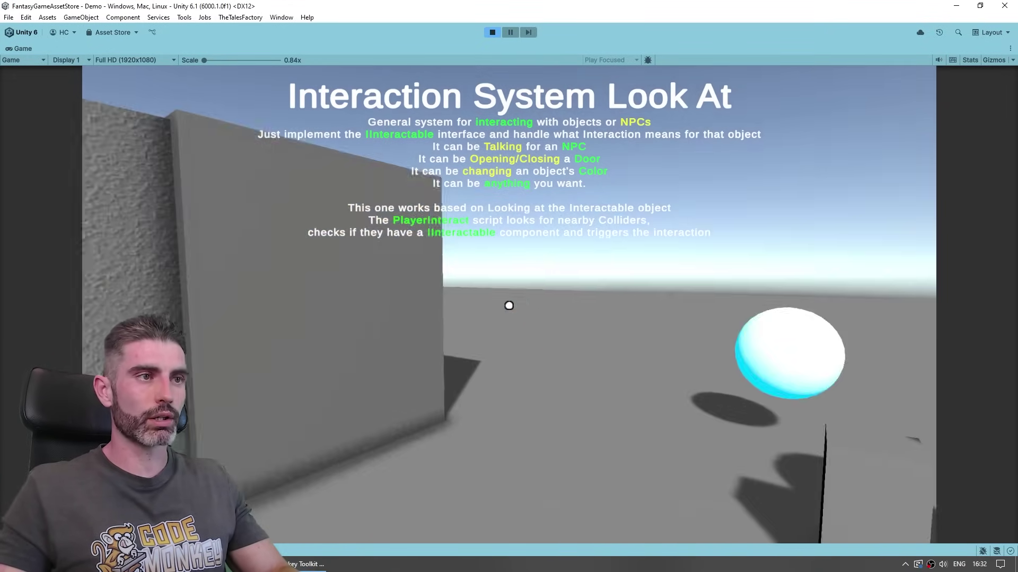
key("w")
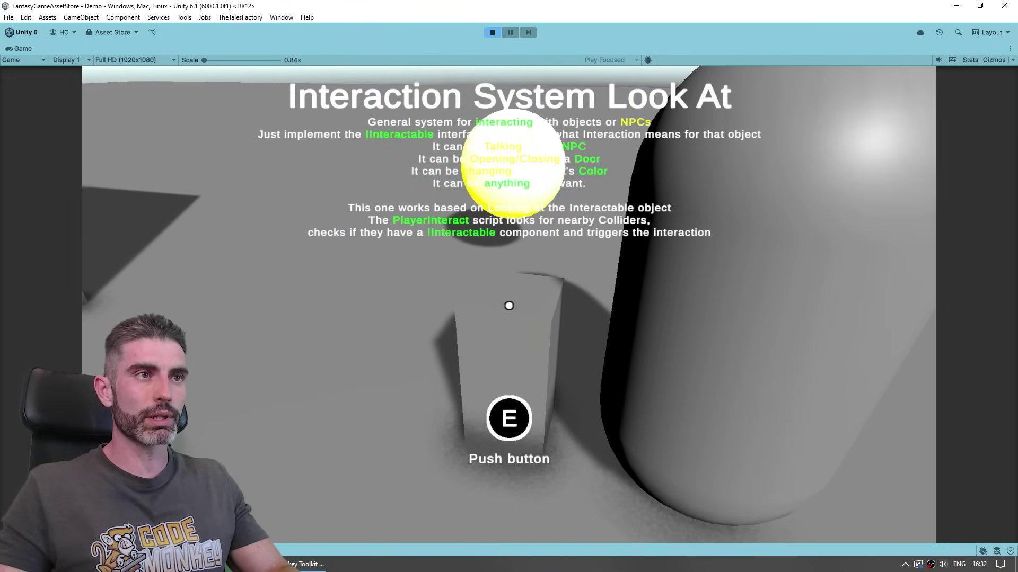
key("s")
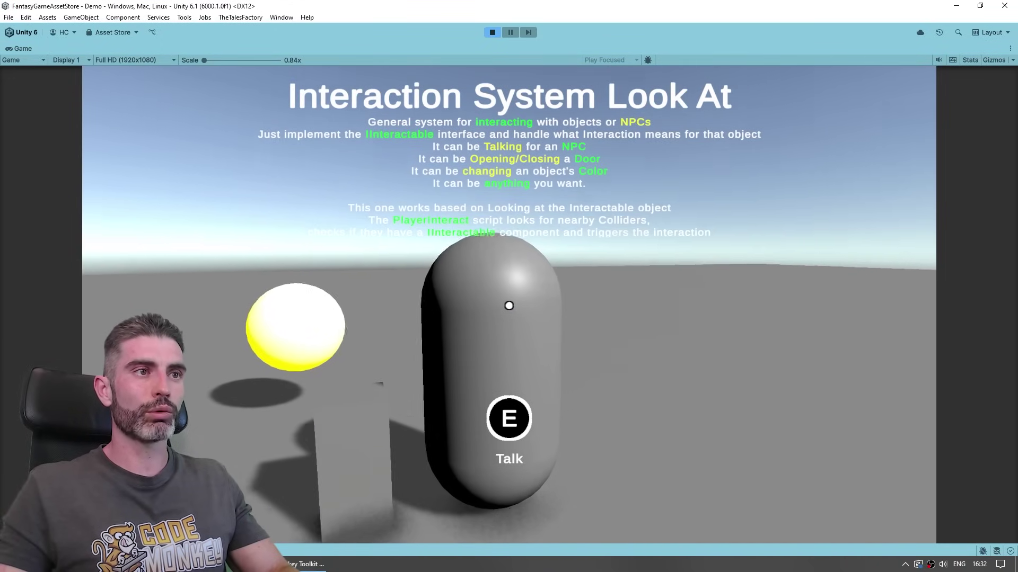
key("e")
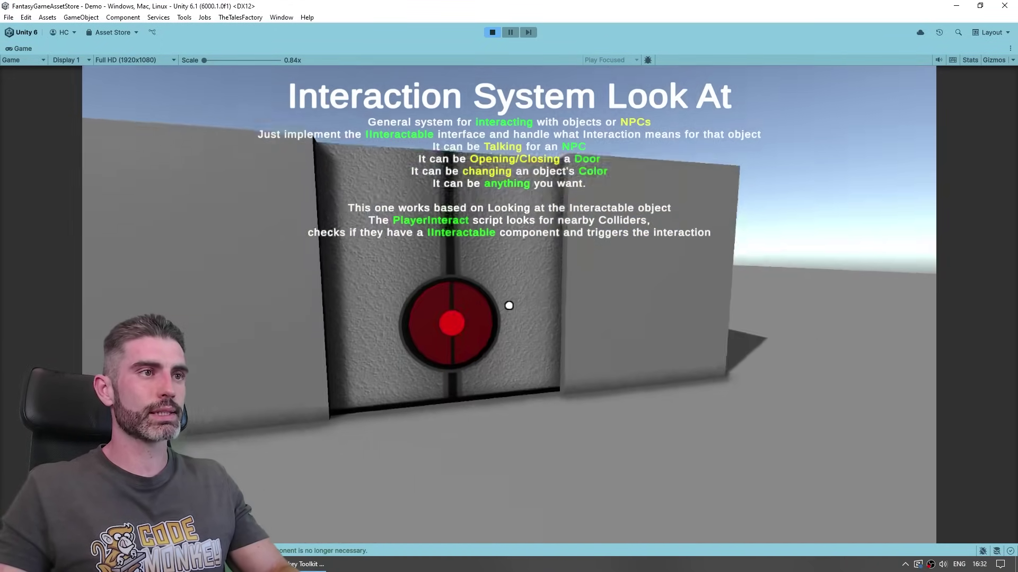
key("w")
key("s")
key("e")
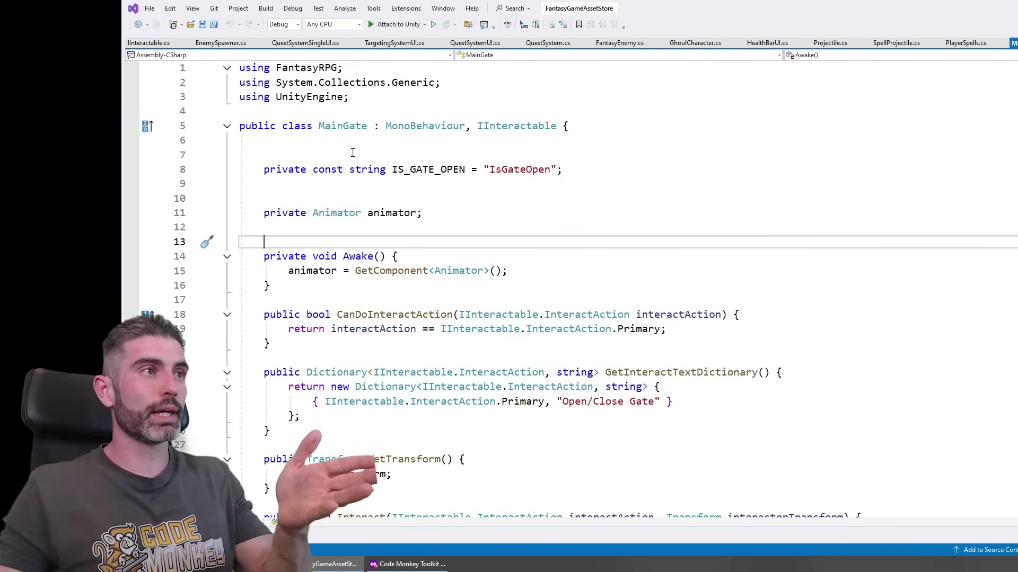
- Highlight IInteractable, the animator references and the Interact method in MainGate.cs, then return to Unity
left_click(371, 141)
double_click(508, 127)
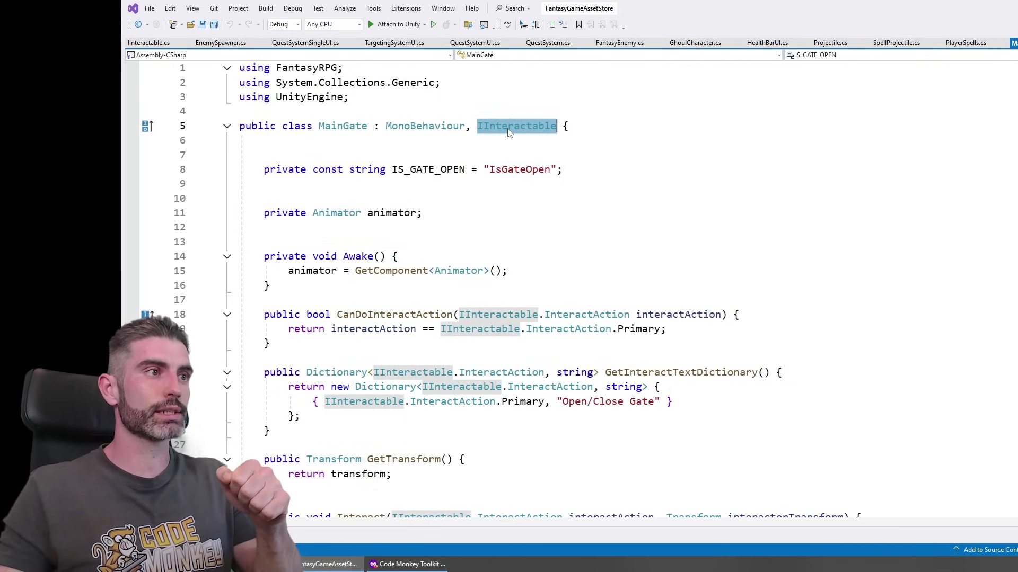
scroll(492, 275, "down", 2)
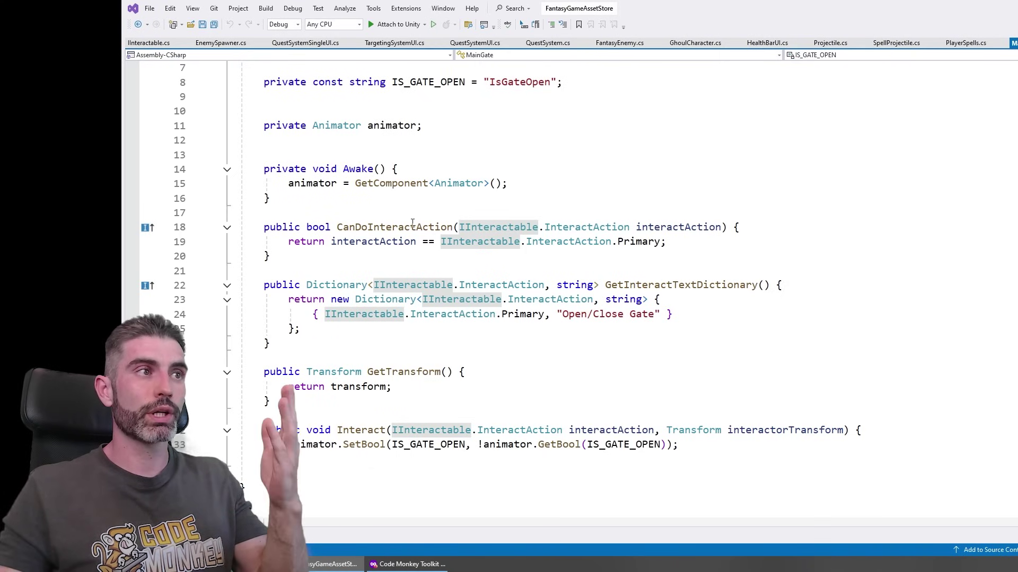
double_click(323, 185)
left_click_drag(689, 445, 899, 431)
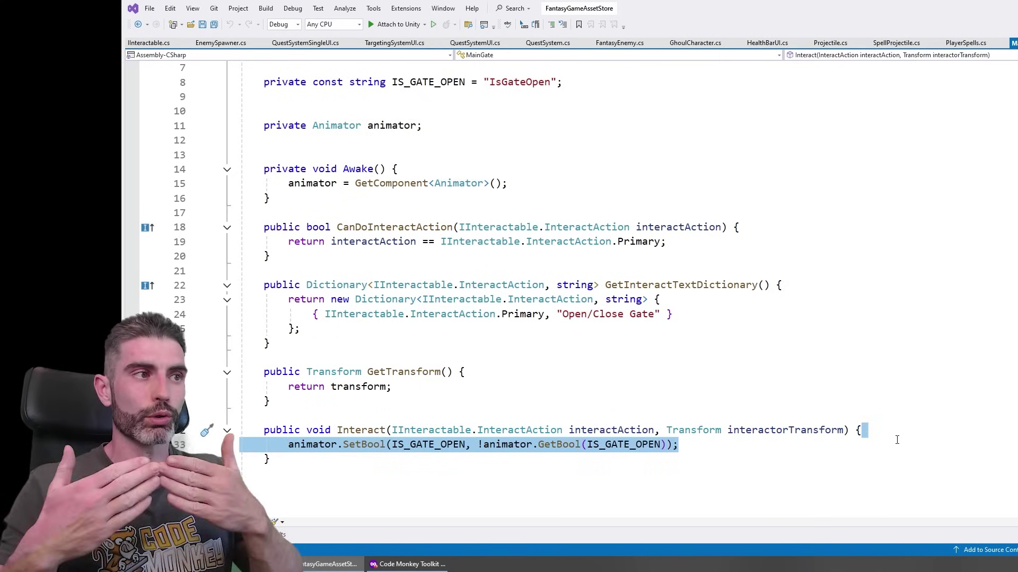
key("alt+Tab")
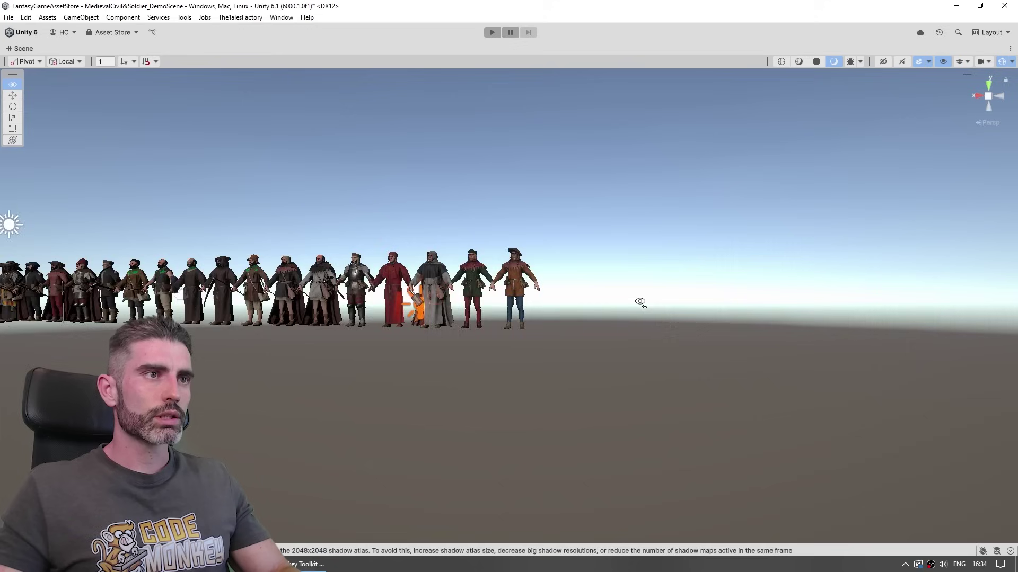
- Place the NPC prefab from Assets/Prefabs in the courtyard and start editing its Box Collider
right_click_drag(640, 302, 672, 324)
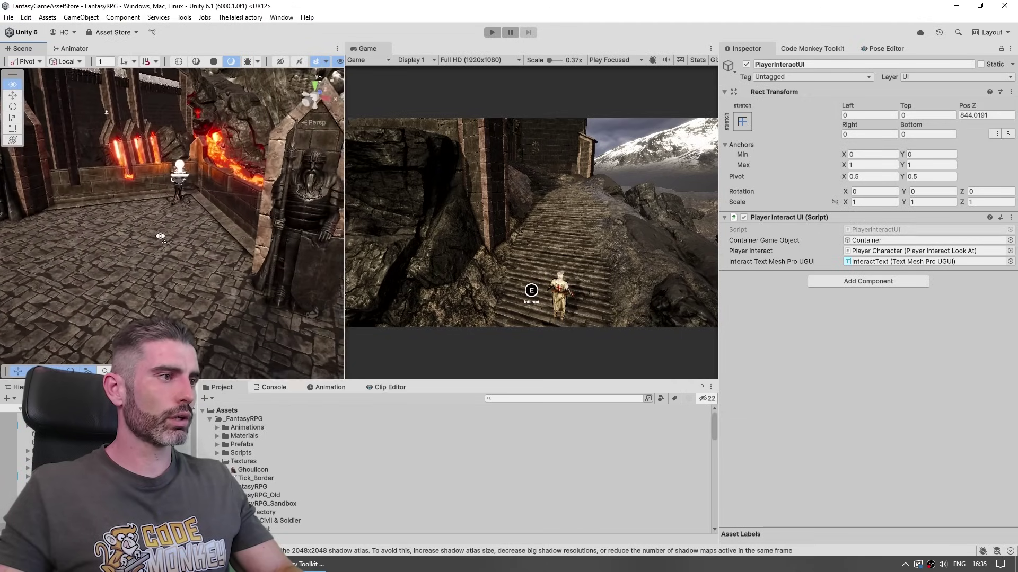
left_click(218, 444)
left_click_drag(272, 520, 175, 243)
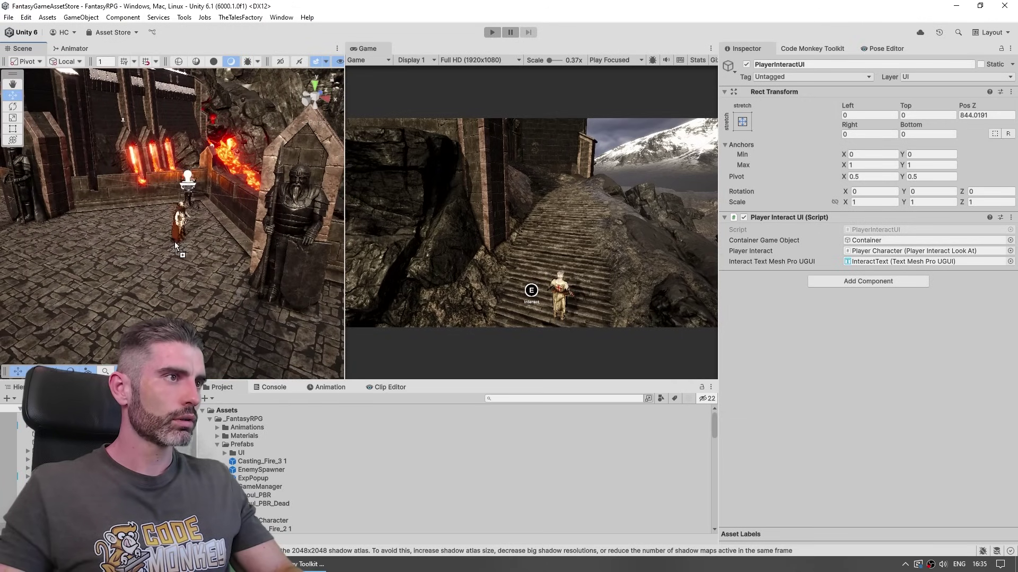
left_click_drag(175, 310, 175, 310)
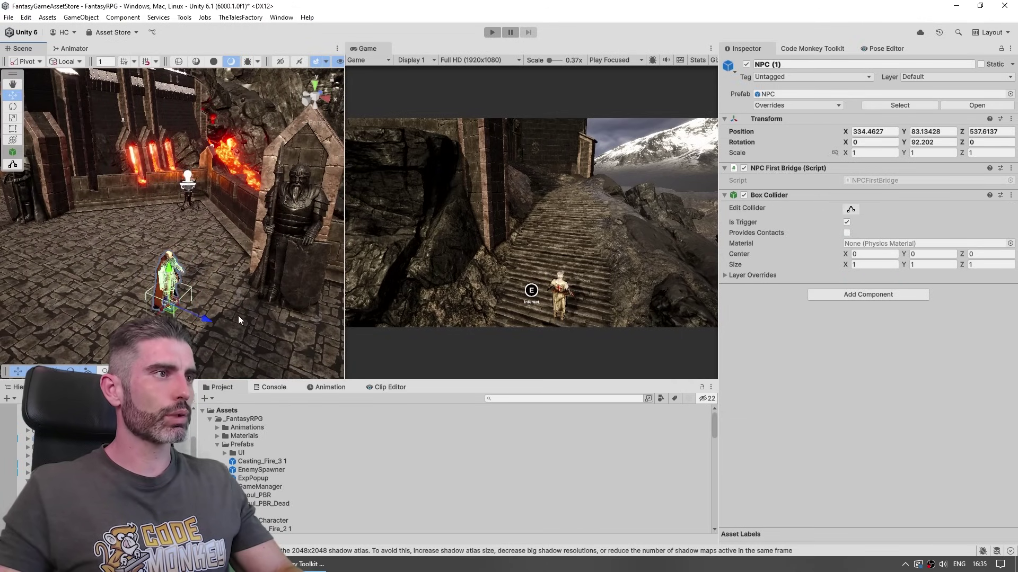
left_click(851, 209)
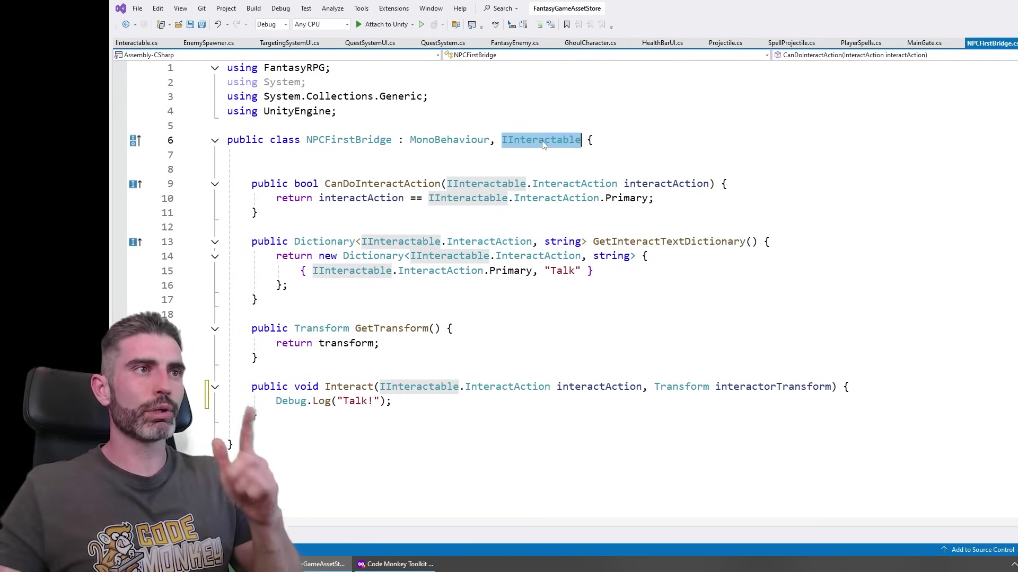
- Highlight the Debug.Log line in Interact, then run the knight to the NPC and talk, showing 'Talk!' in the Console
key("Down")
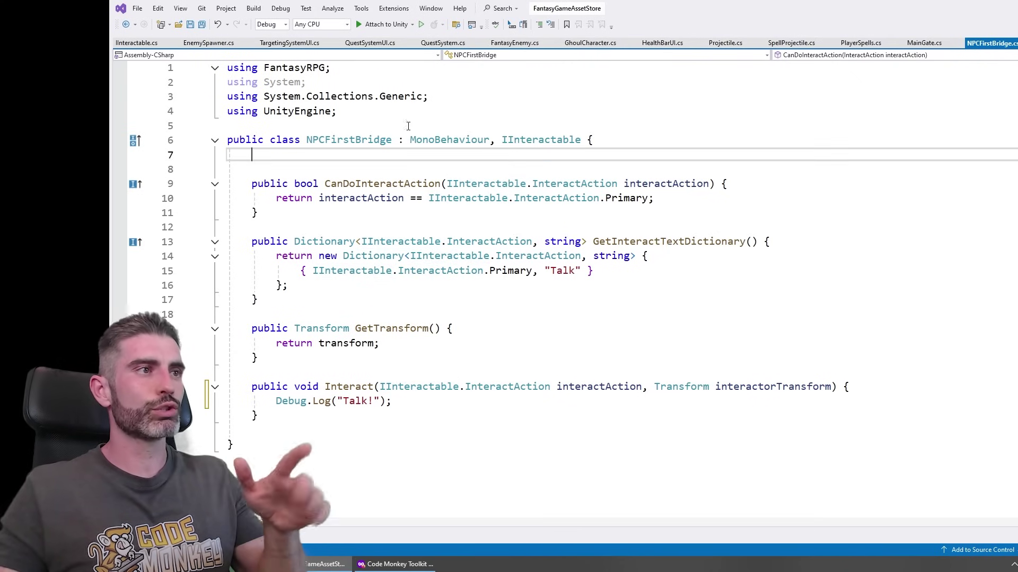
left_click_drag(431, 411, 853, 387)
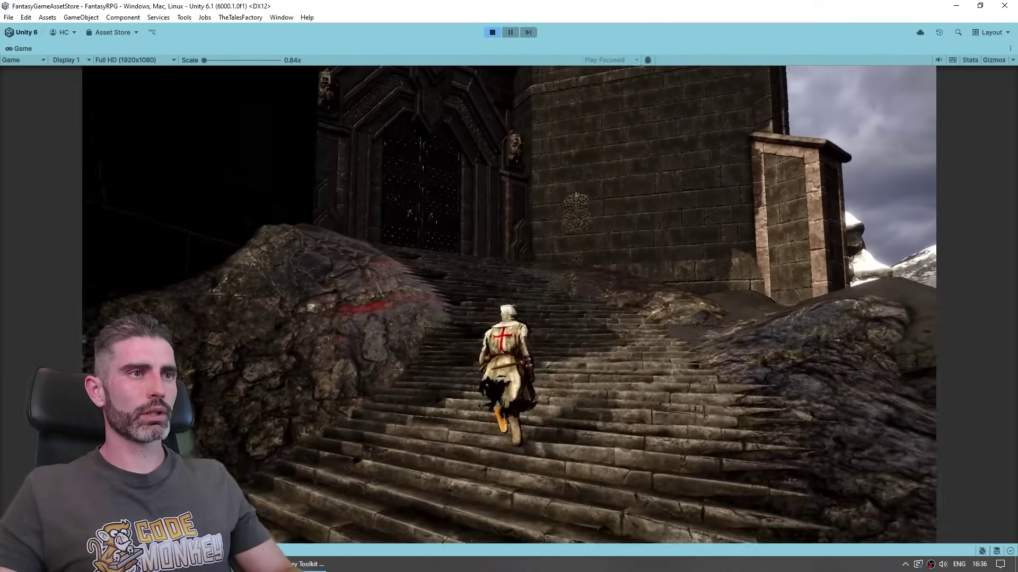
key("w")
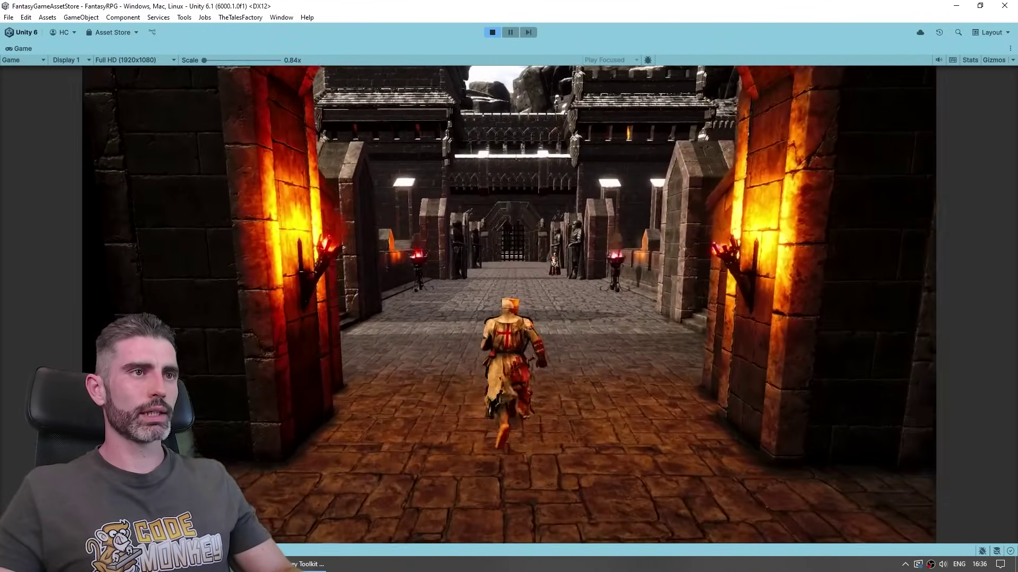
key("w")
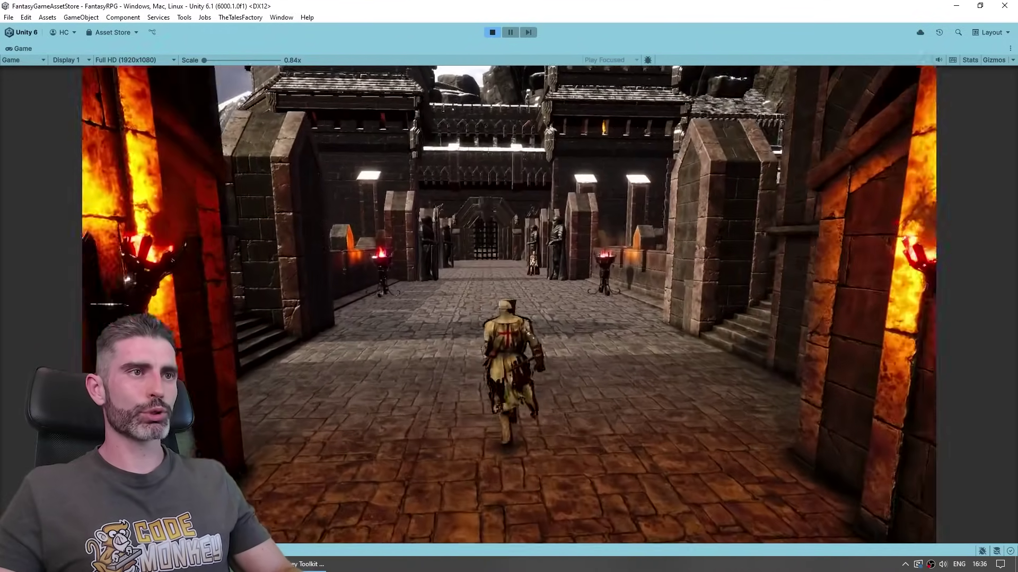
key("w")
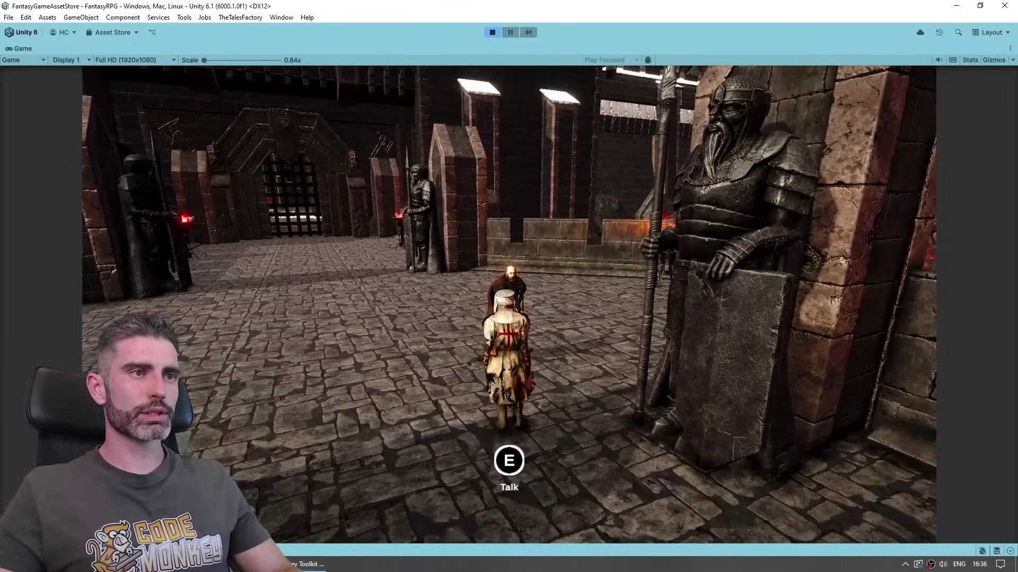
key("e")
key("ctrl+shift+c")
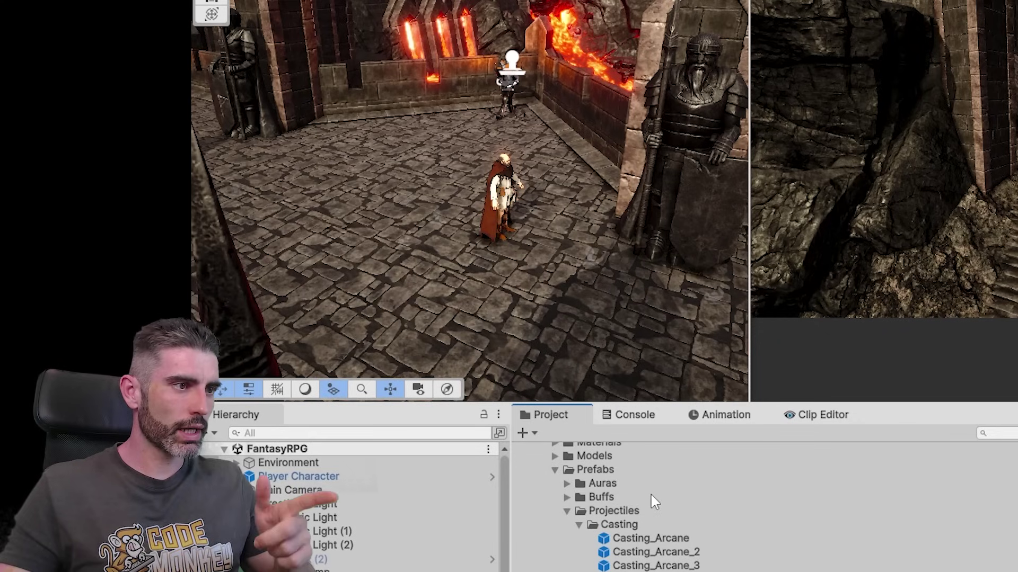
- Place a Casting_Fire effect in the scene and move it further back on the floor
scroll(689, 530, "down", 4)
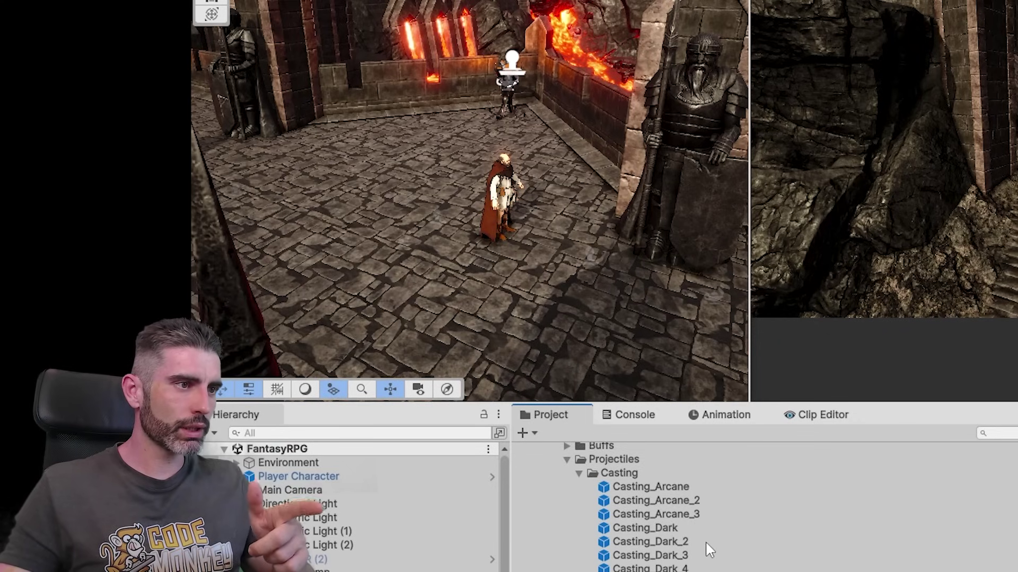
left_click_drag(425, 228, 424, 230)
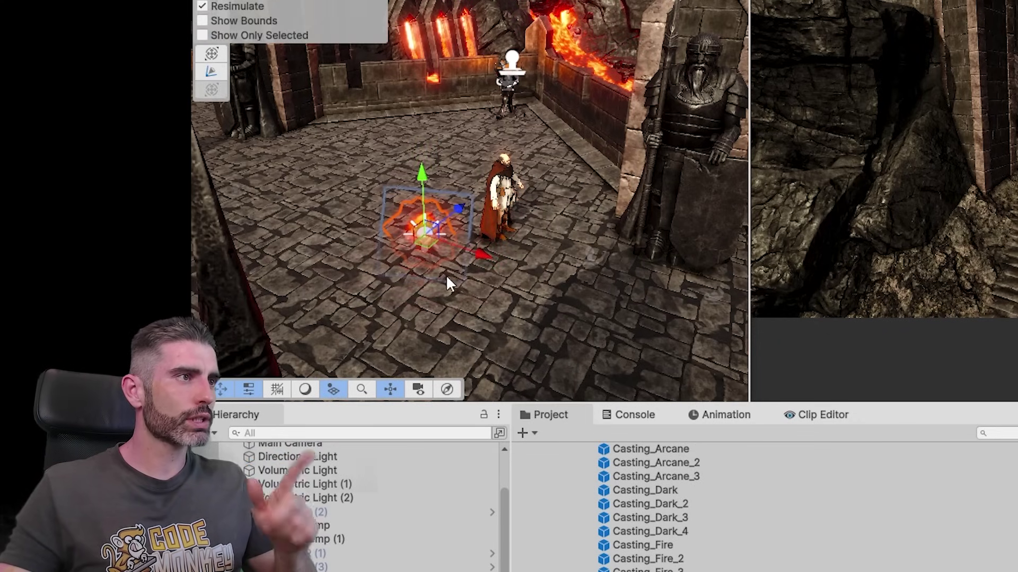
left_click_drag(428, 191, 425, 109)
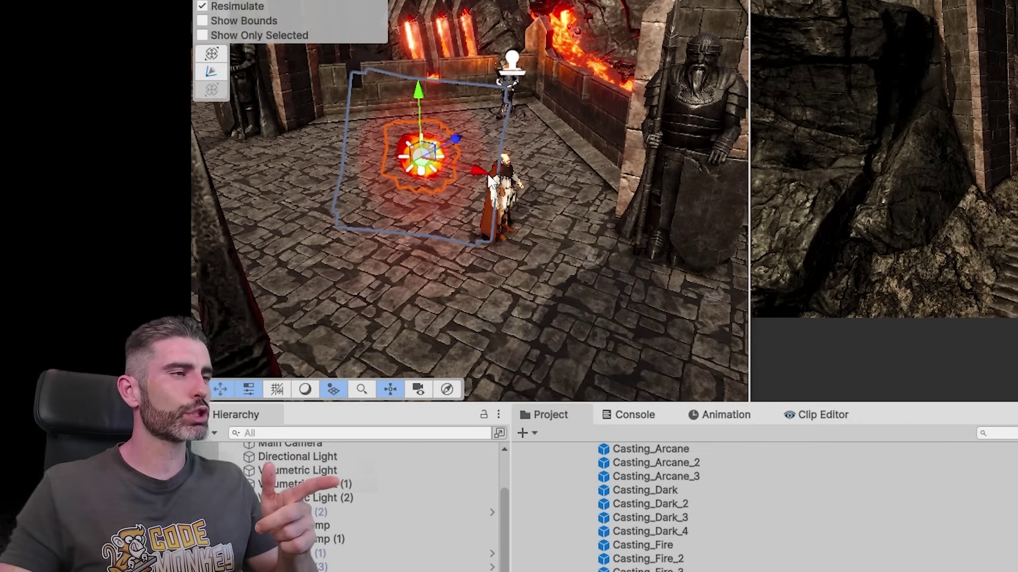
- Drop a Projectile_Fire beside the character and sweep it around to show its flame trail
scroll(374, 205, "up", 3)
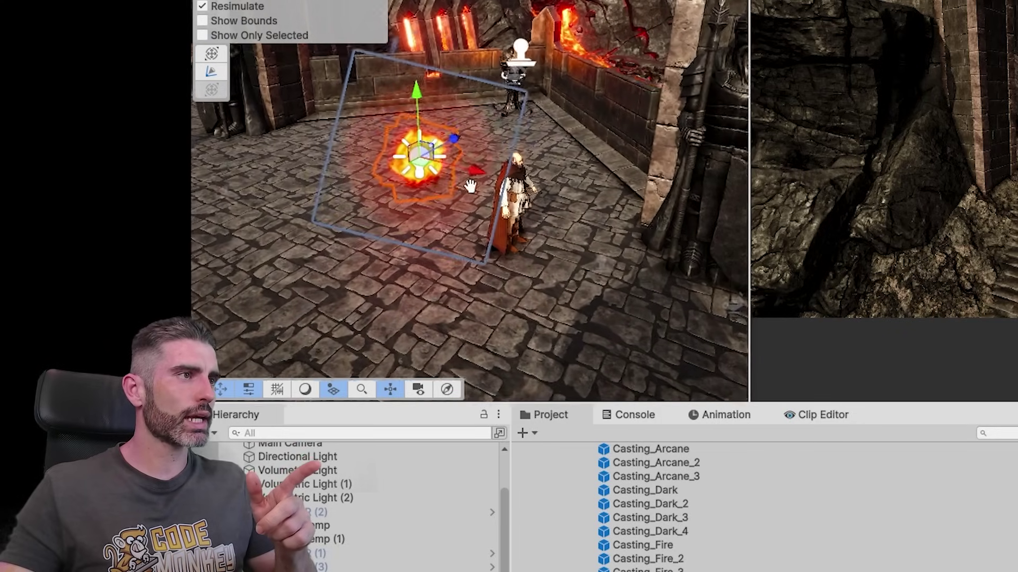
scroll(470, 185, "down", 3)
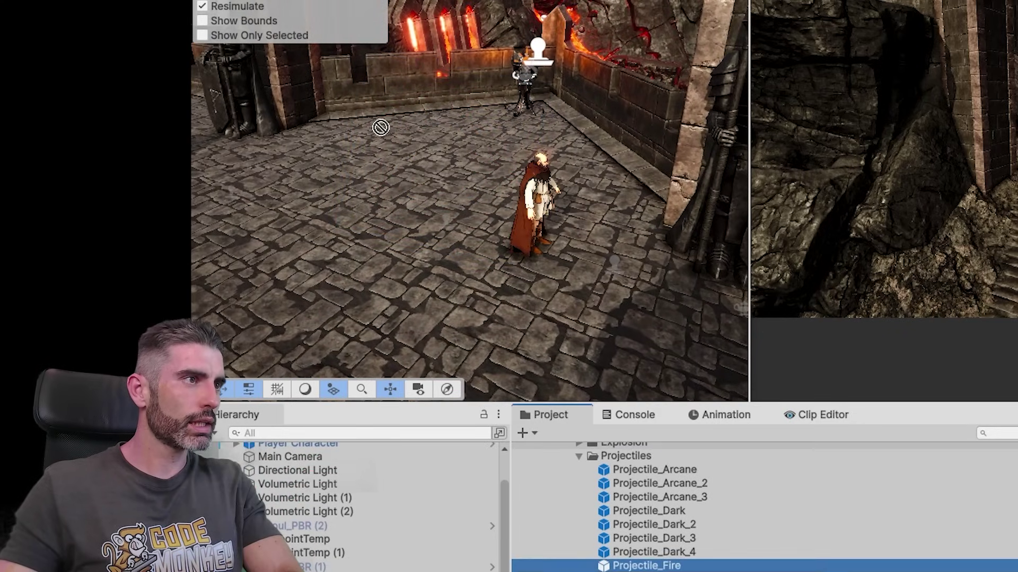
left_click_drag(647, 561, 462, 227)
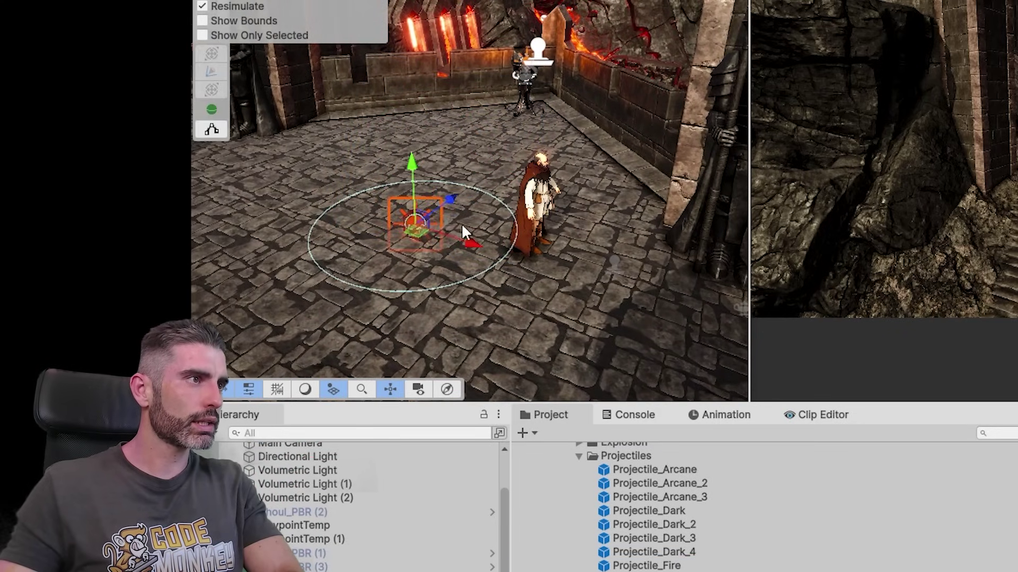
left_click_drag(480, 178, 431, 211)
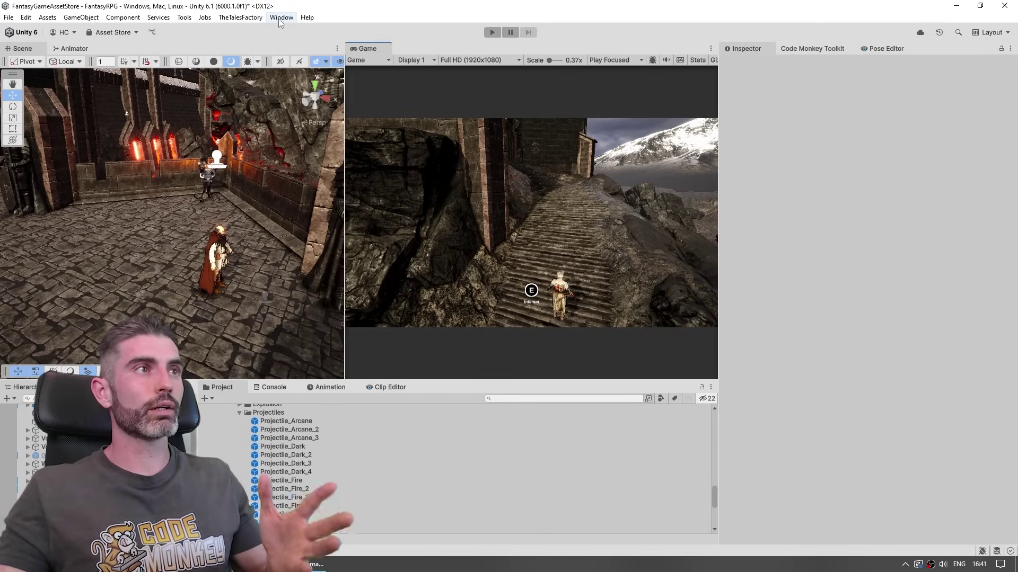
- Back in the Unity editor, open the Window menu
left_click(280, 18)
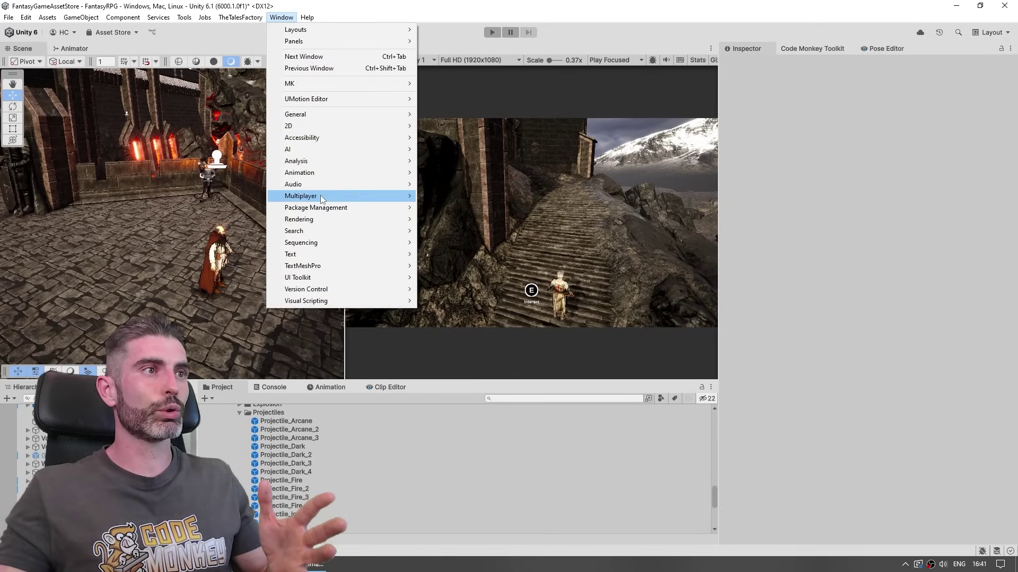
- Open UMotion's Clip Editor and Pose Editor, then start creating a new UMotion project
mouse_move(324, 102)
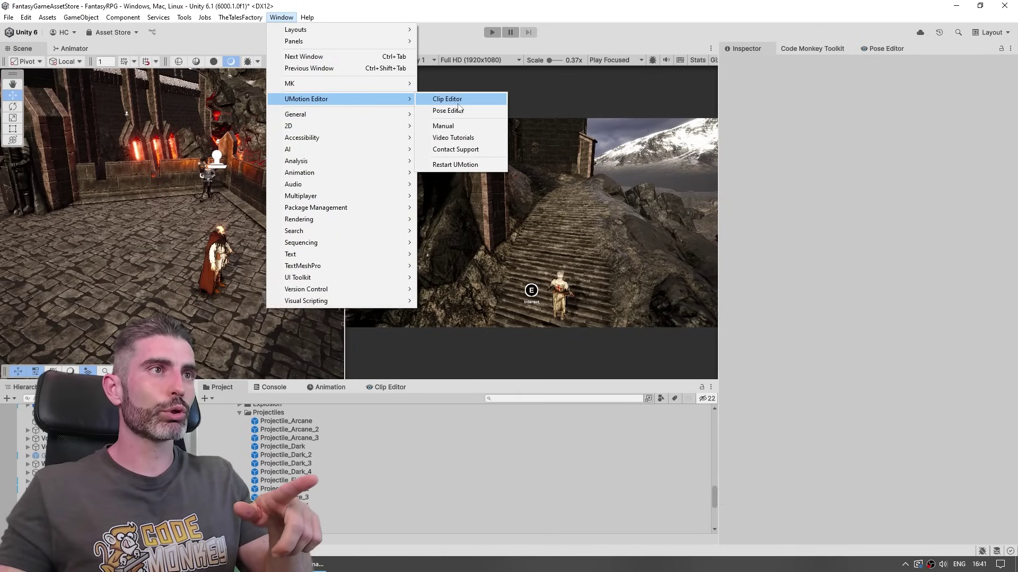
left_click(448, 100)
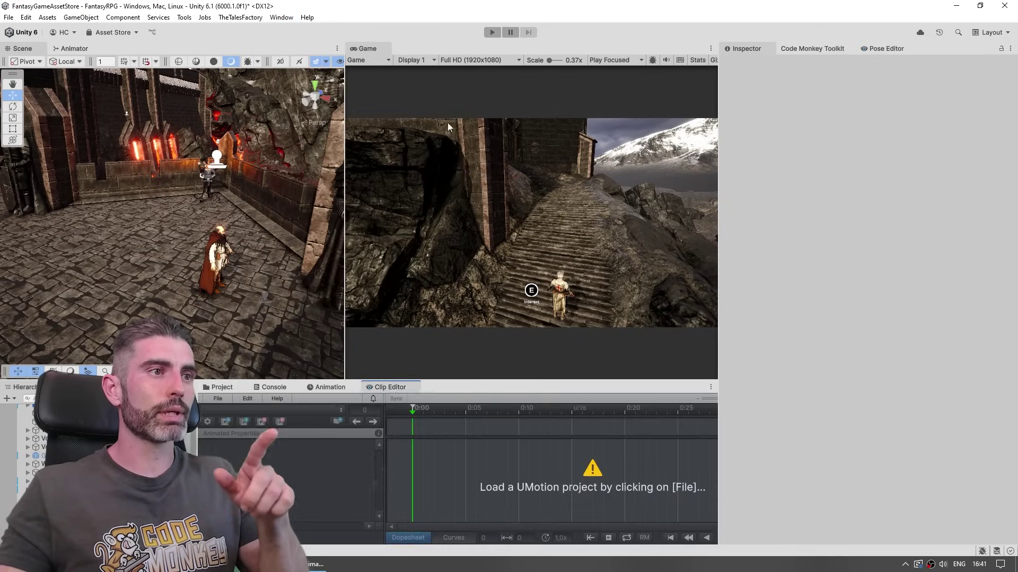
left_click(289, 17)
mouse_move(325, 98)
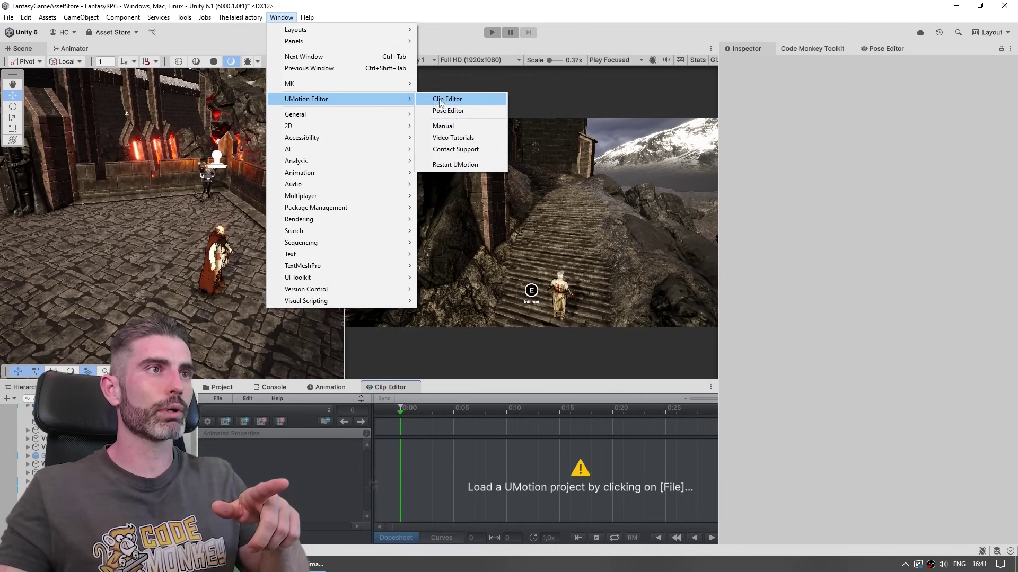
left_click(462, 111)
left_click(217, 398)
mouse_move(248, 411)
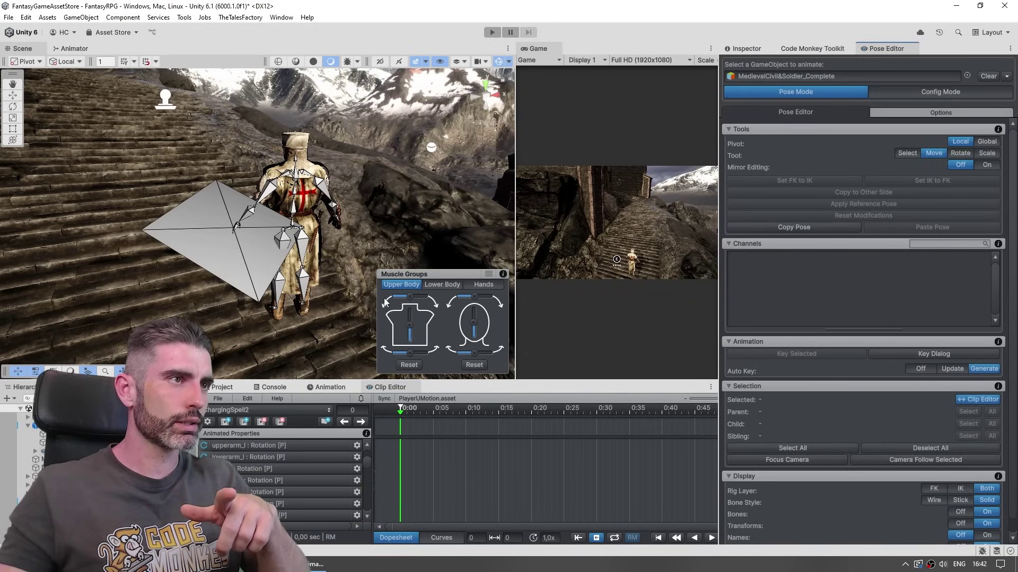
- Raise the knight's upper arm bone with the Rotation Tool
left_click(275, 193)
key("f")
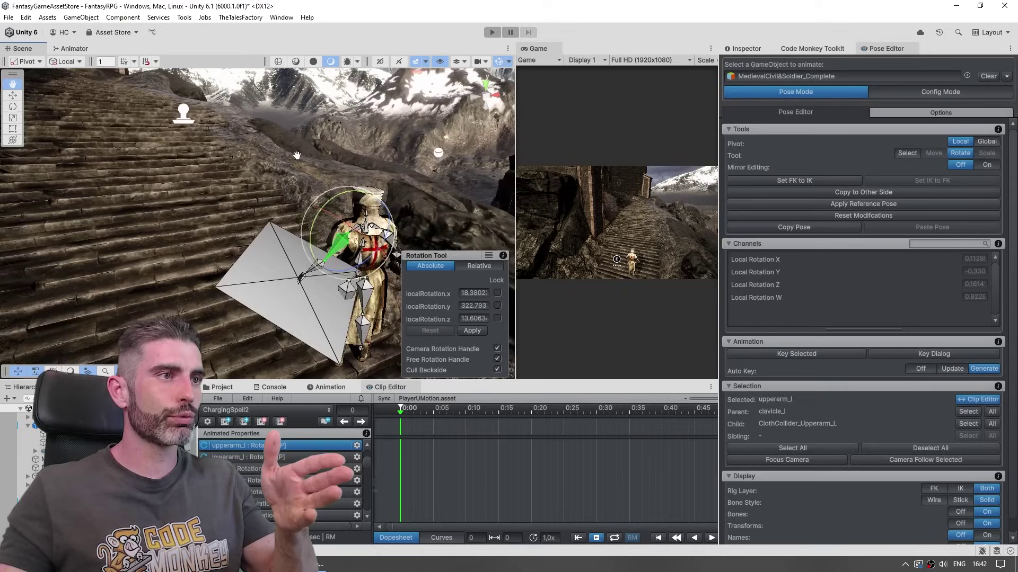
left_click_drag(257, 201, 339, 140)
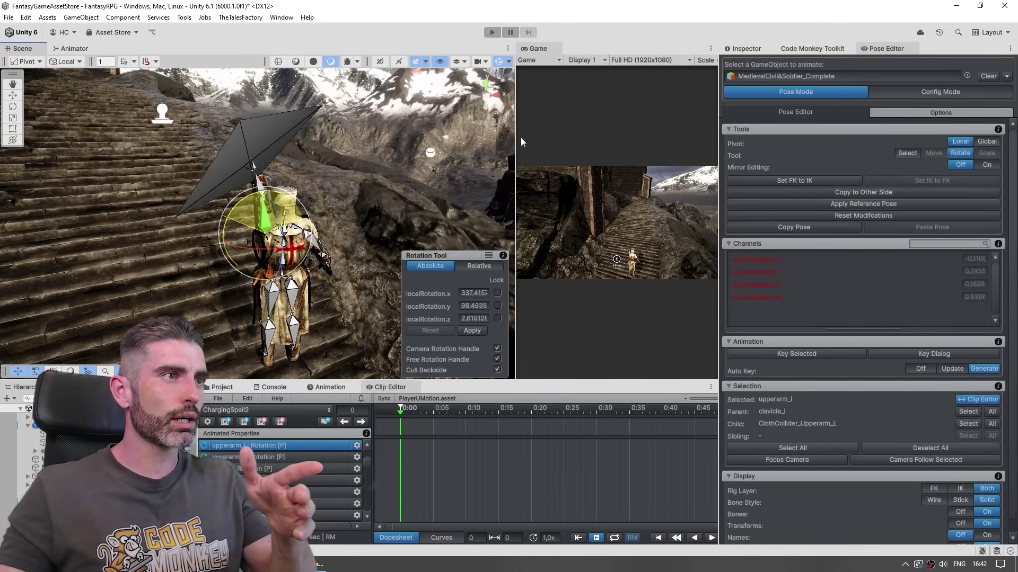
middle_click_drag(403, 170, 159, 175)
left_click_drag(159, 175, 229, 205, "alt")
- Select upperarm_r and key all ChargingSpell2 properties at frame 5, then scrub the clip start
left_click(56, 212)
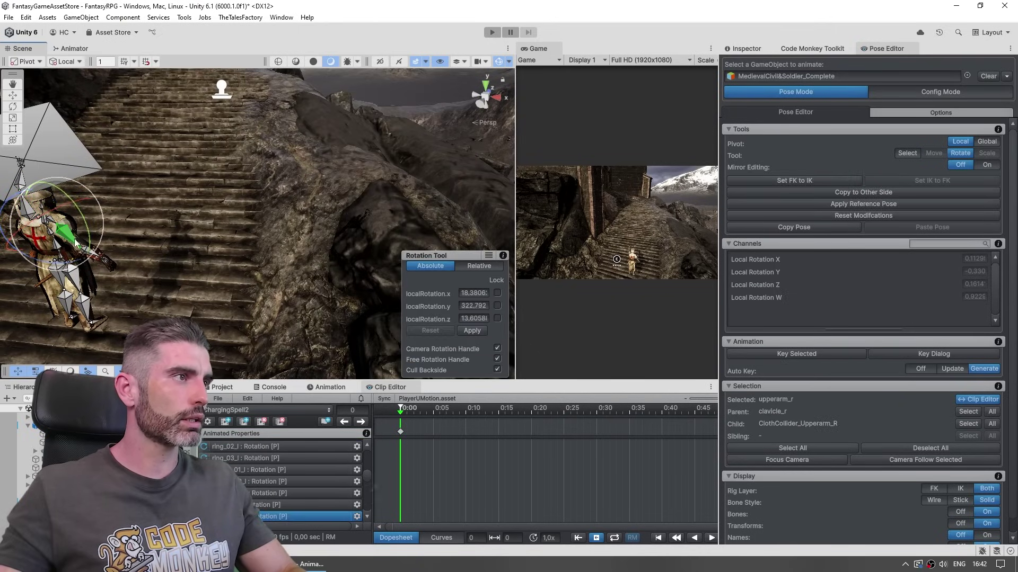
key("f")
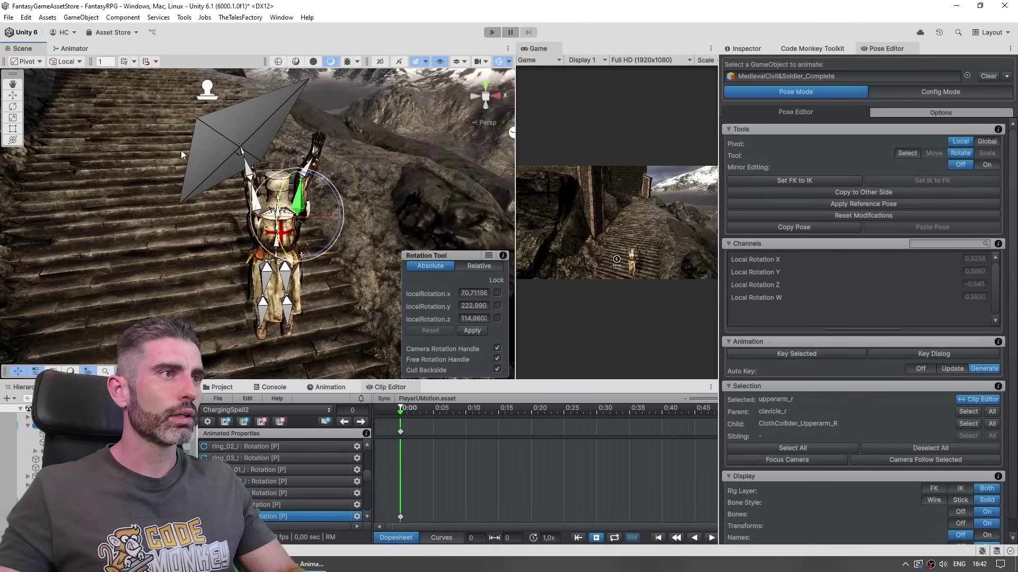
left_click_drag(337, 153, 323, 171, "alt")
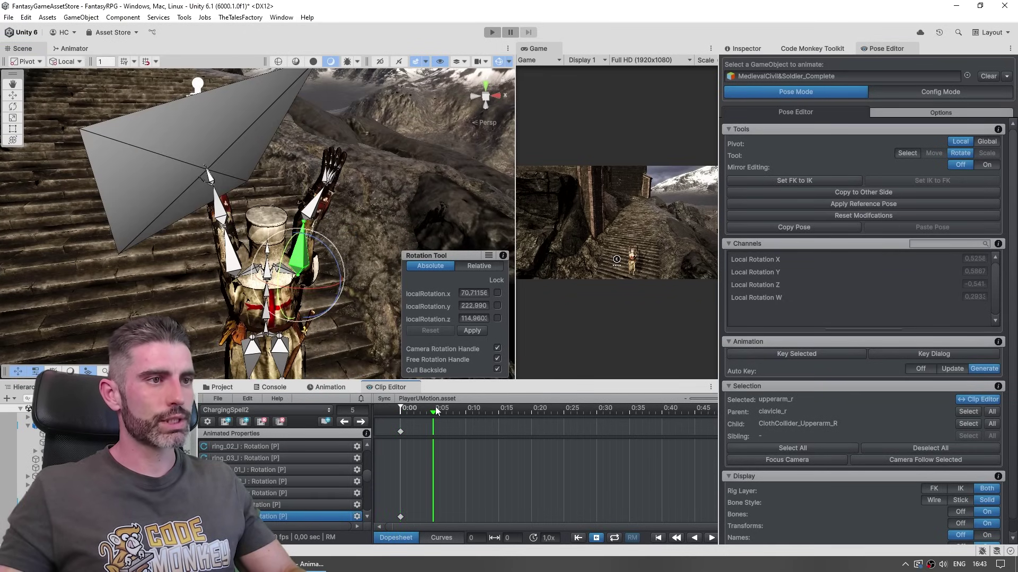
right_click(432, 430)
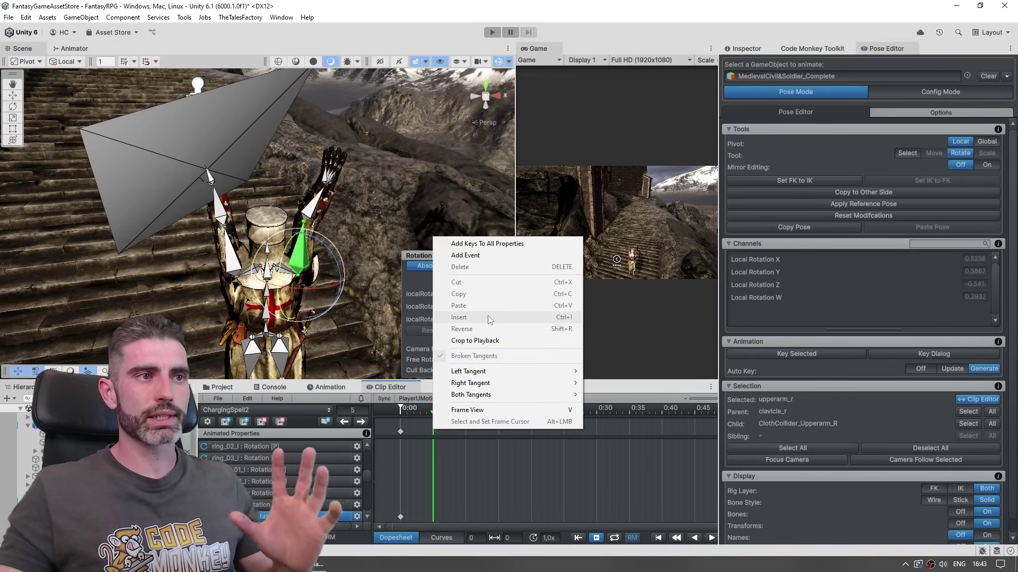
left_click(488, 244)
left_click(404, 410)
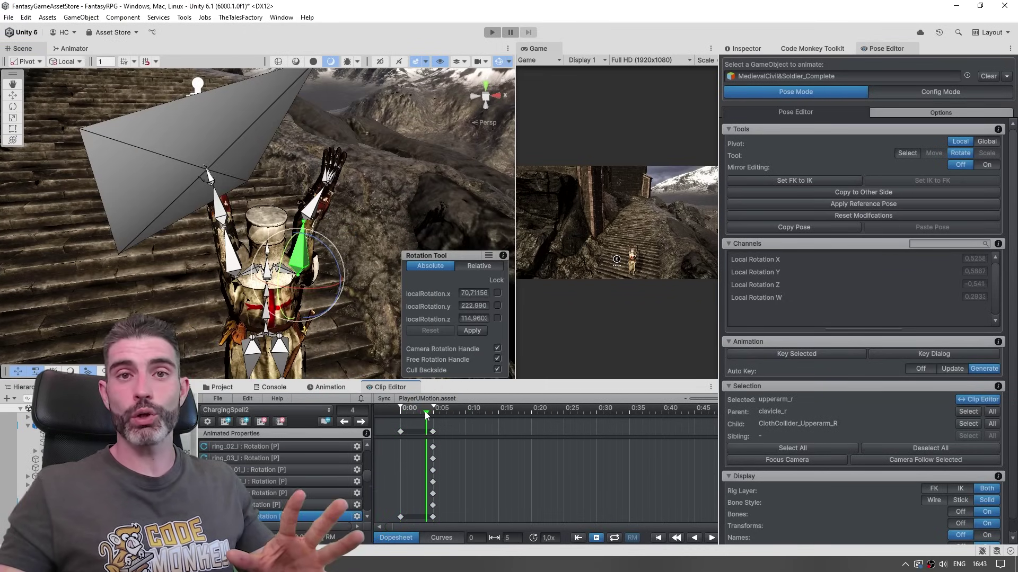
left_click_drag(424, 411, 414, 411)
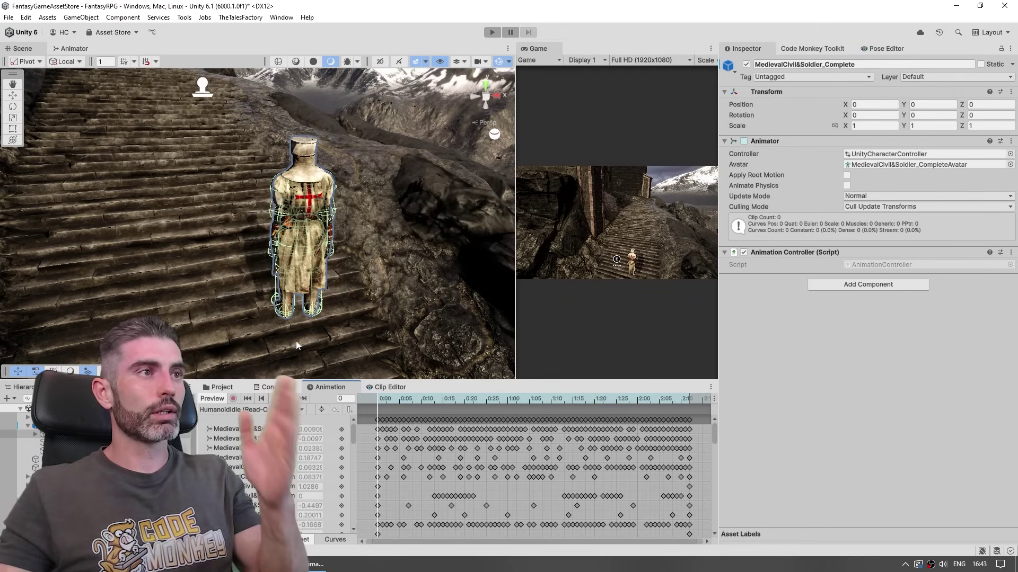
- Preview the ChargingSpell clip on the knight, then view the Animator's Base Layer states
left_click(274, 399)
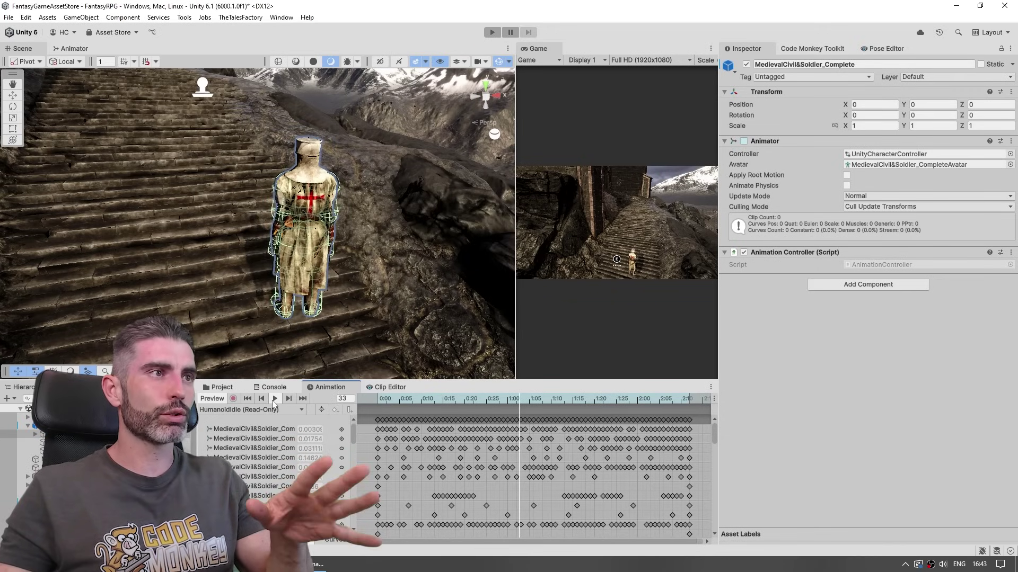
left_click(267, 411)
left_click(253, 83)
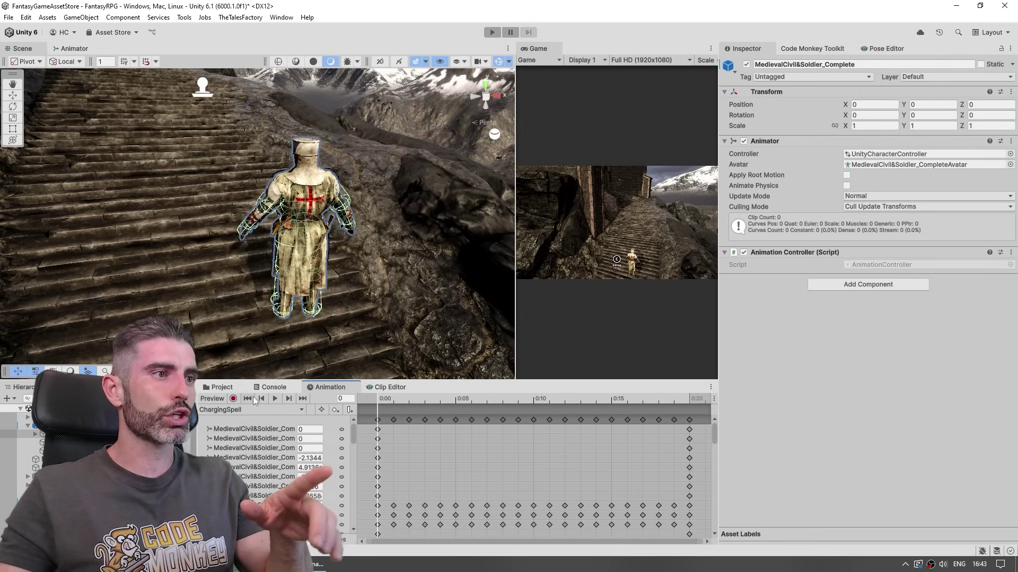
left_click(275, 399)
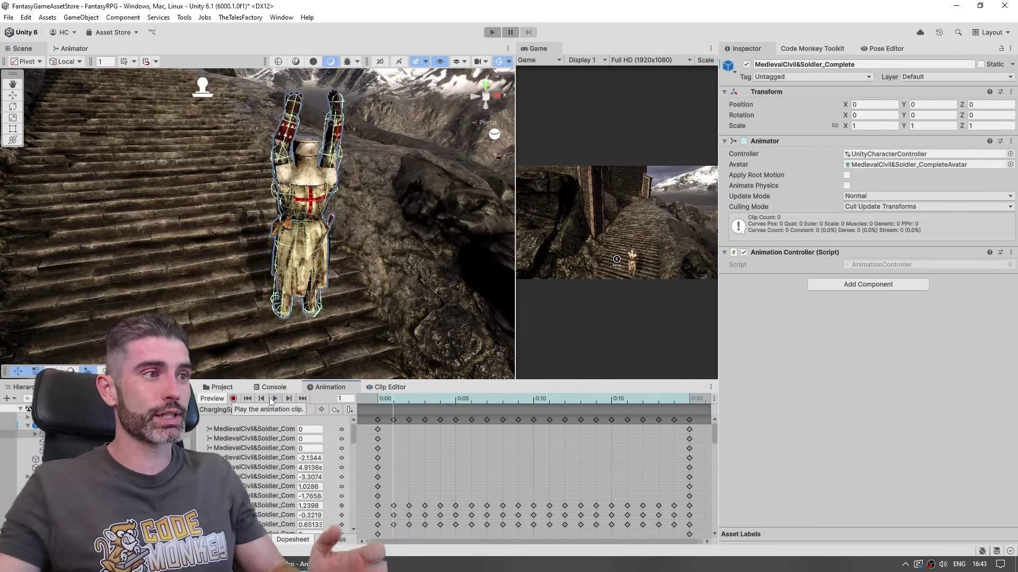
left_click(74, 49)
middle_click_drag(157, 158, 221, 172)
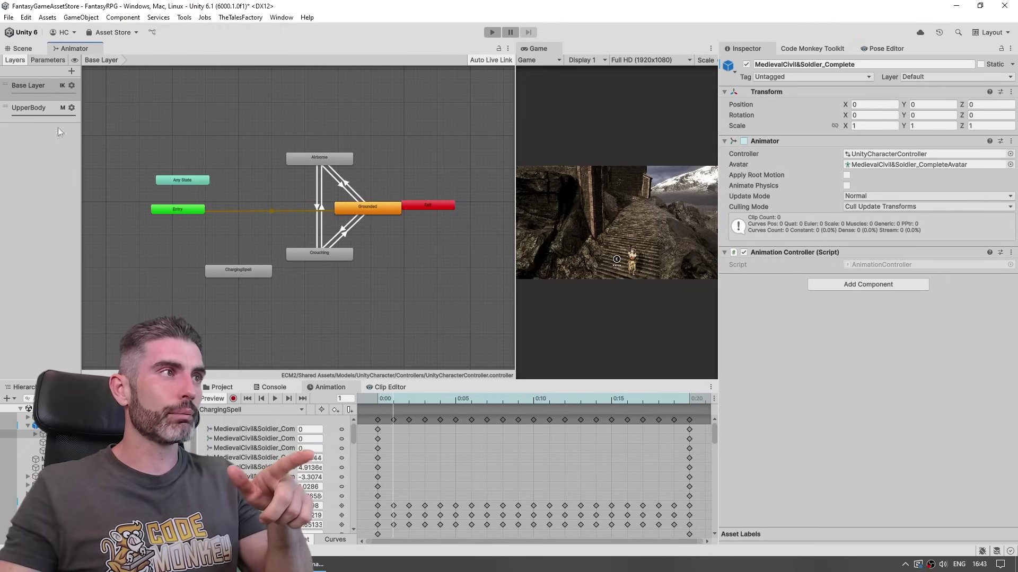
- Inspect the UpperBody layer's ChargingSpell state and open the layer's weight and mask settings
left_click(30, 107)
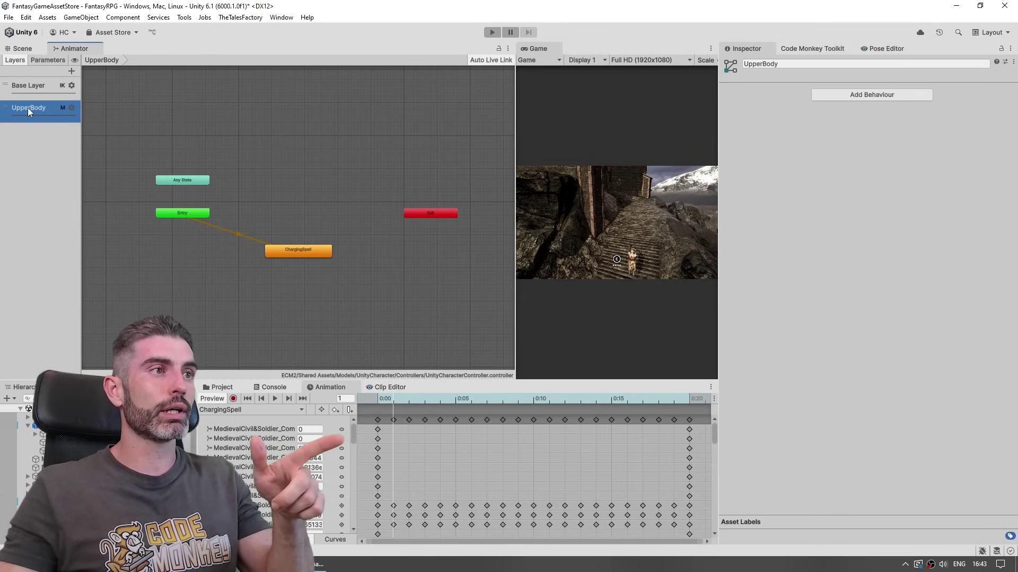
left_click(292, 252)
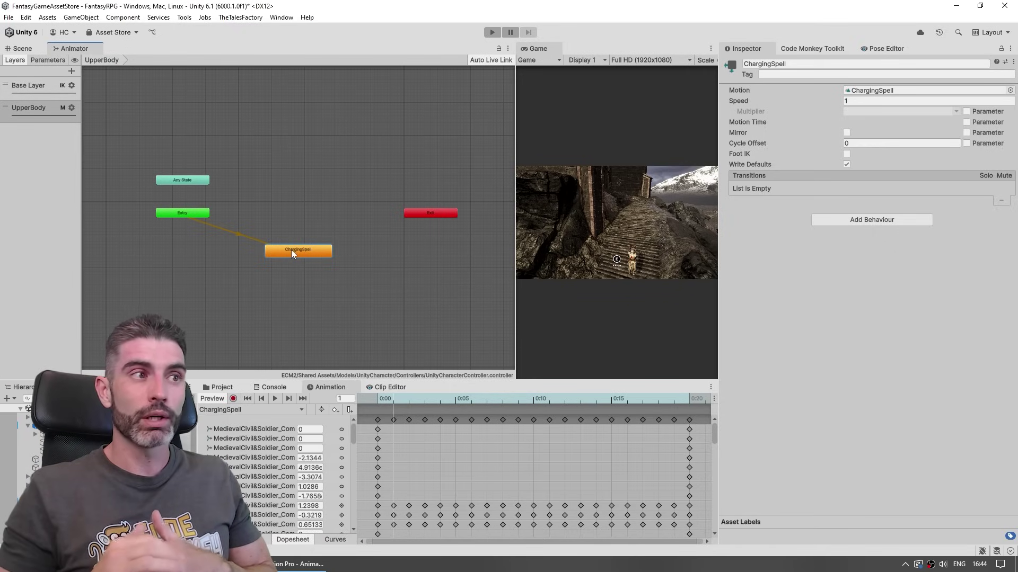
left_click(40, 113)
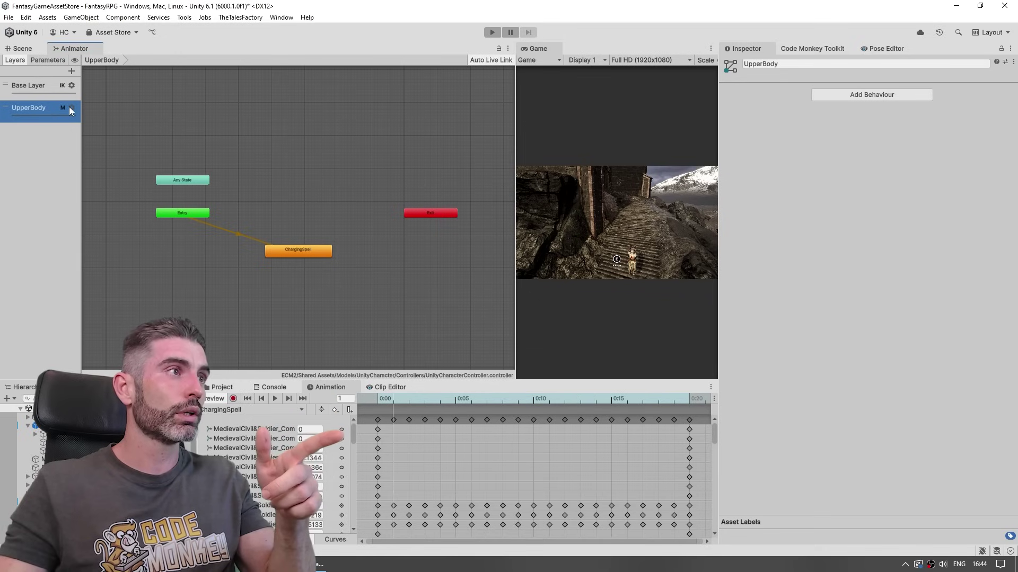
left_click(69, 108)
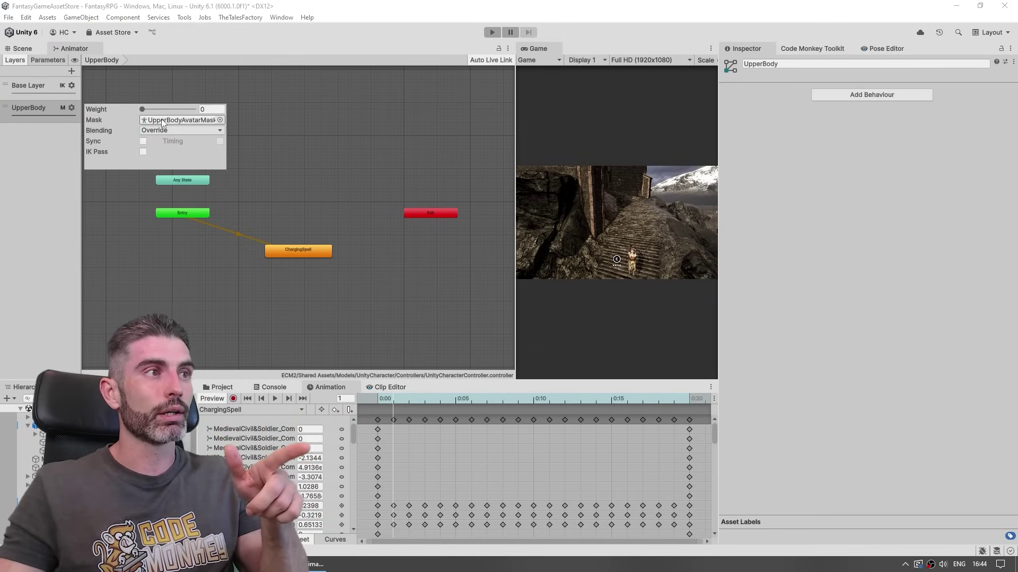
- Create an Avatar Mask named 'UpperBodyAvatarMask' in _FantasyRPG and show its humanoid body diagram
left_click(221, 387)
right_click(246, 418)
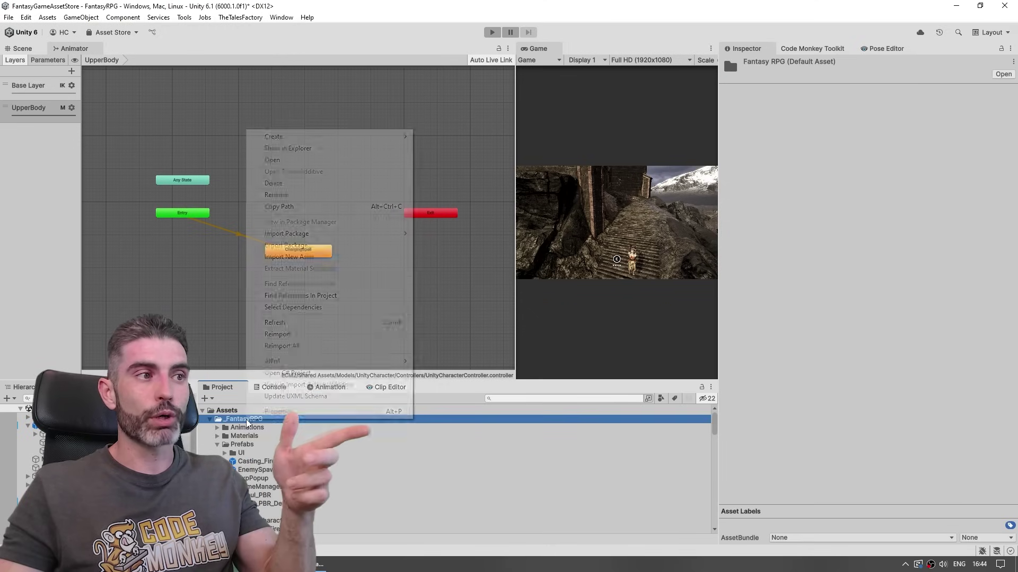
mouse_move(298, 142)
mouse_move(471, 200)
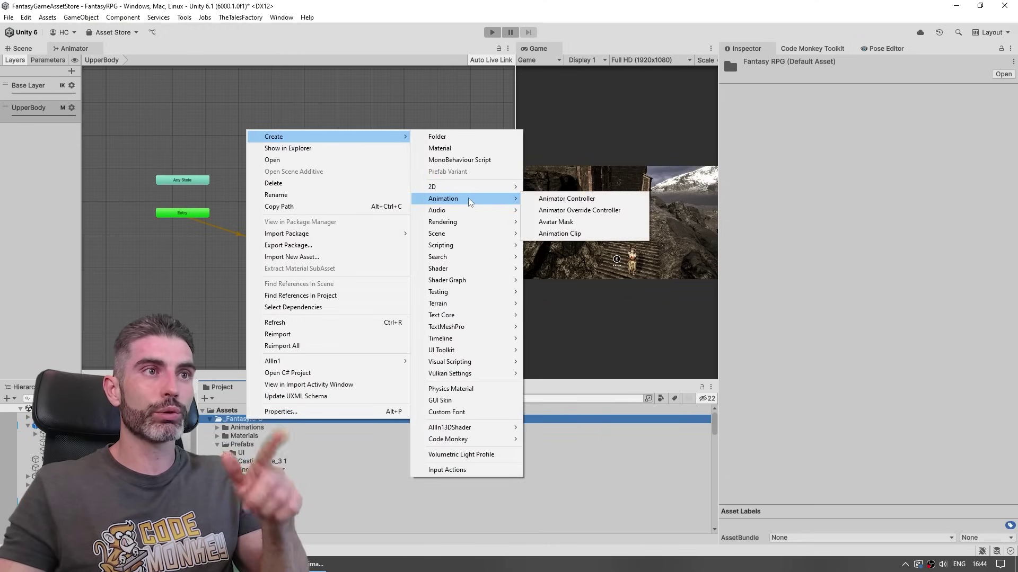
left_click(553, 222)
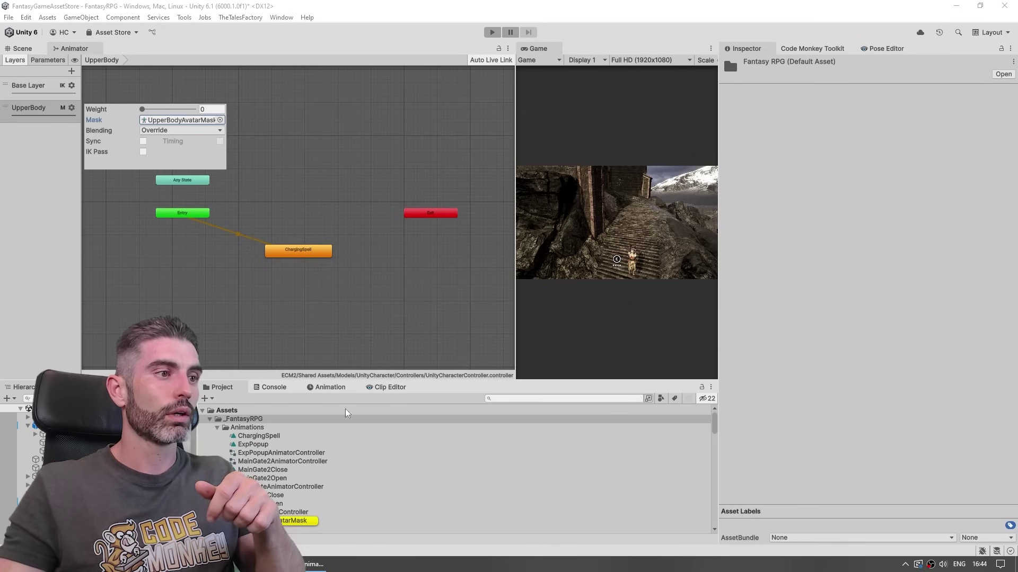
type("UpperBodyAvatarMask")
key("Return")
left_click(744, 90)
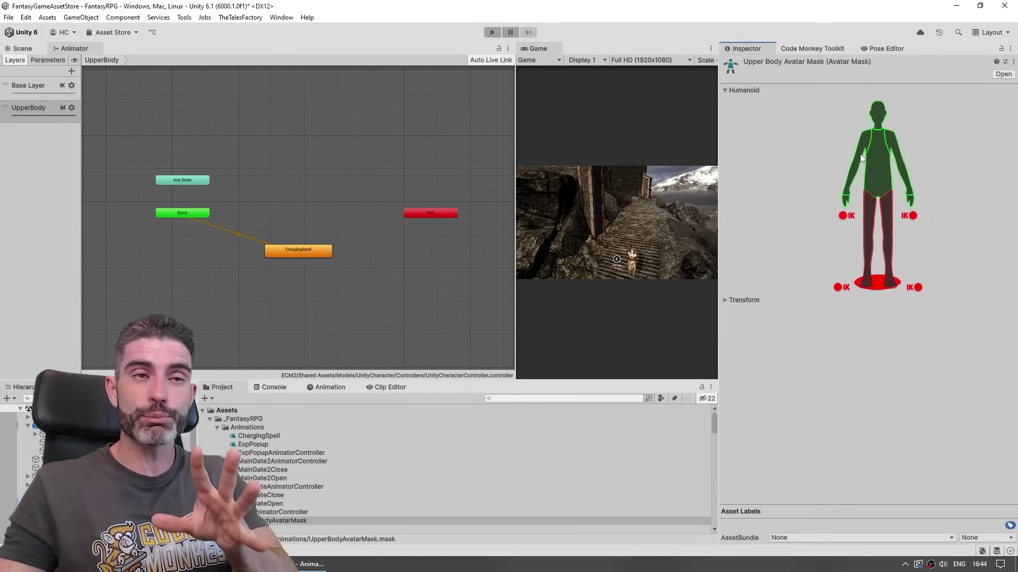
left_click(28, 85)
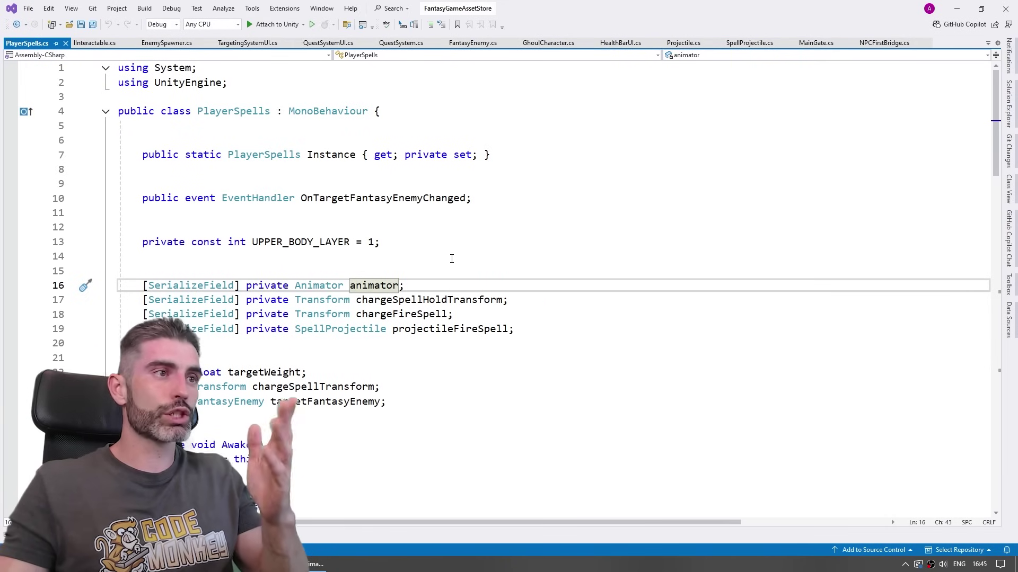
- Highlight HandleUpperBodyAnimation's held-button check, the targetWeight = 1f line and the SetLayerWeight call
scroll(411, 285, "down", 14)
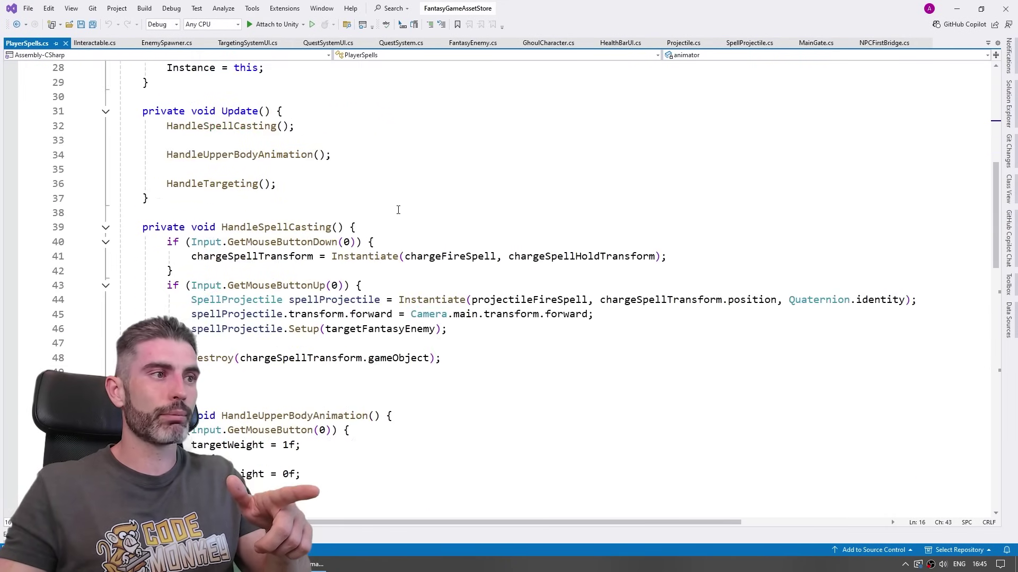
left_click_drag(118, 183, 149, 358)
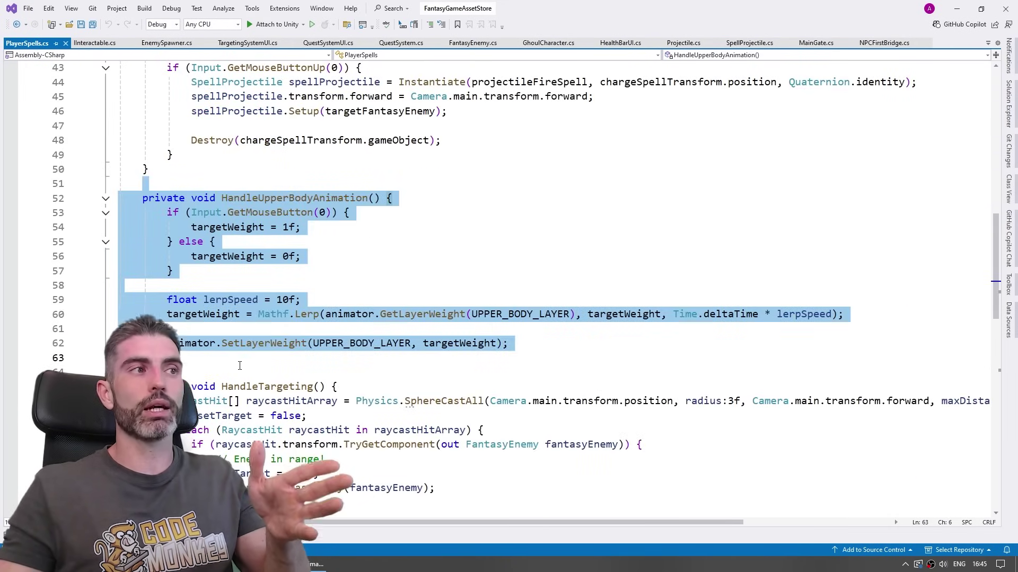
left_click(149, 358)
left_click_drag(215, 212, 323, 212)
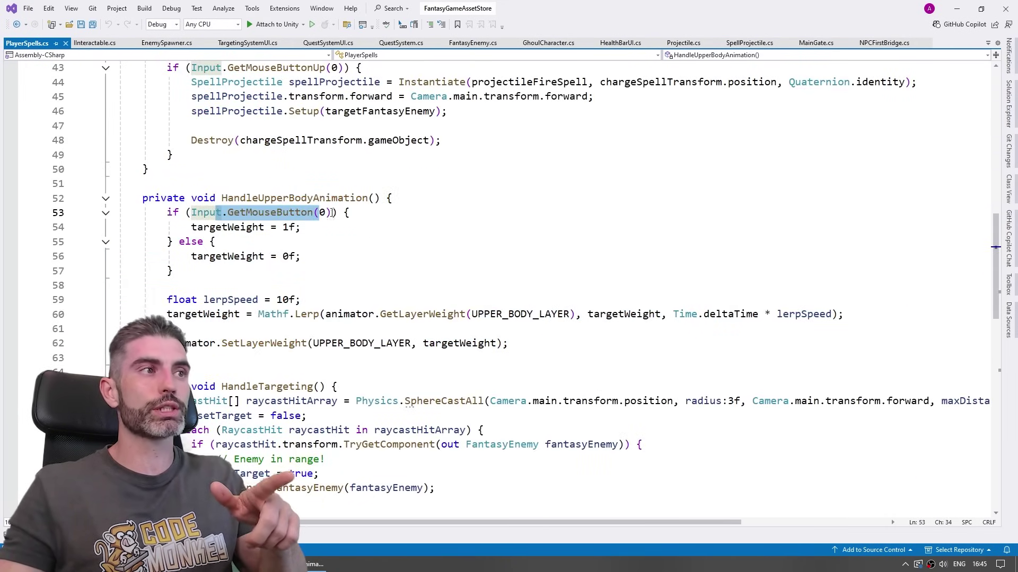
left_click_drag(191, 227, 297, 227)
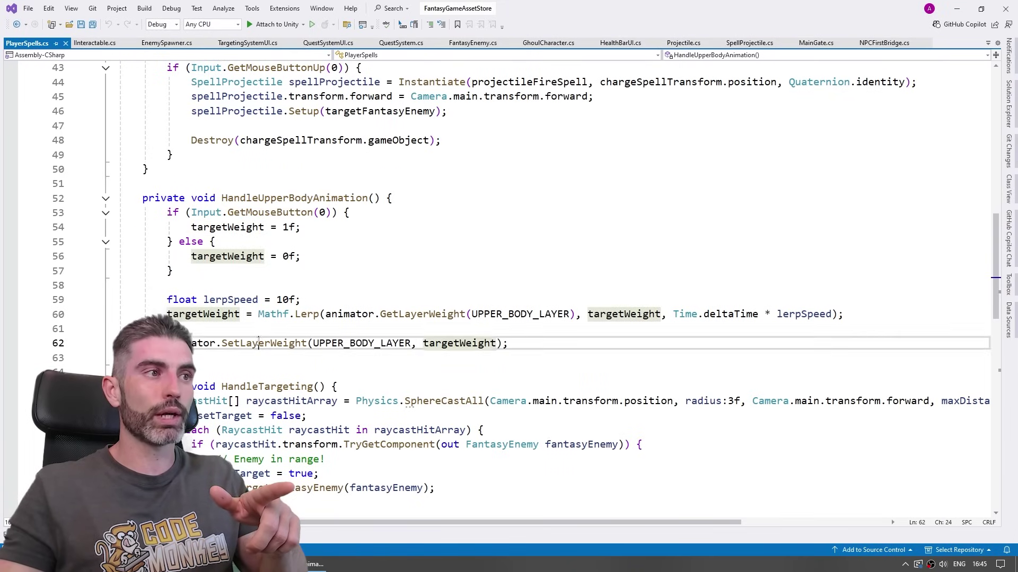
double_click(260, 343)
mouse_move(262, 344)
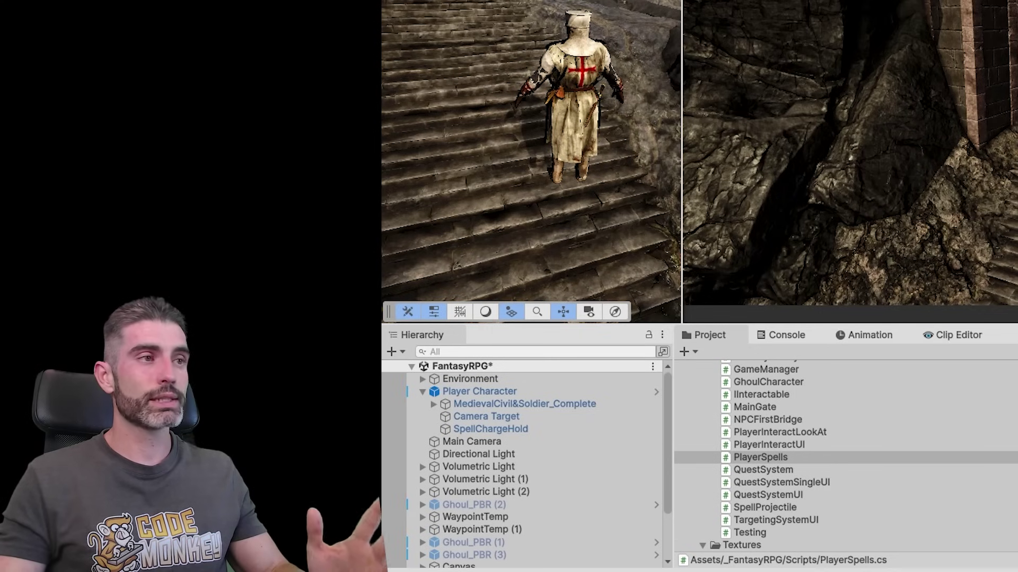
- Frame the SpellChargeHold point under Player Character and orbit the view around the knight
left_click(506, 390)
double_click(506, 429)
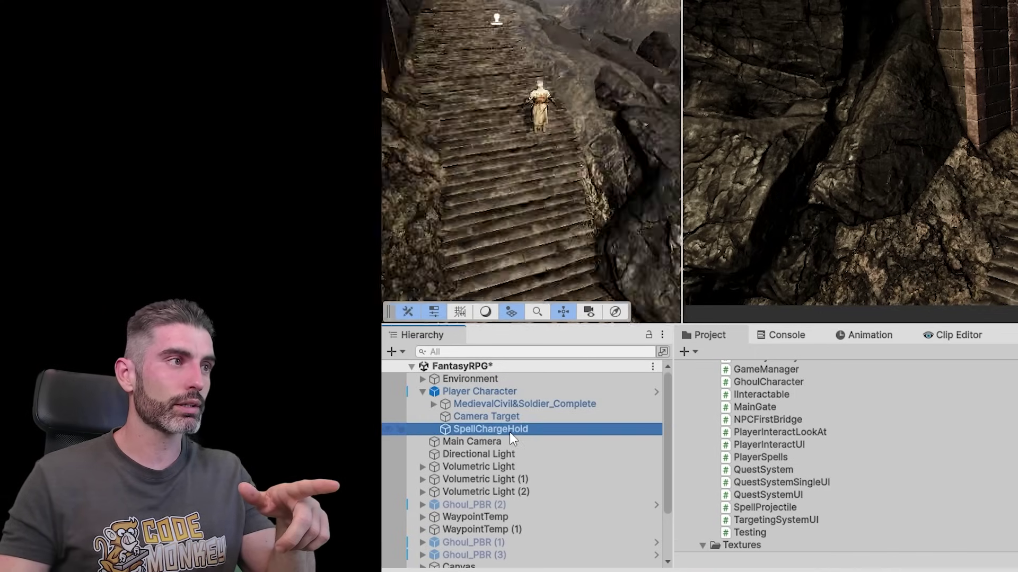
scroll(552, 141, "down", 10)
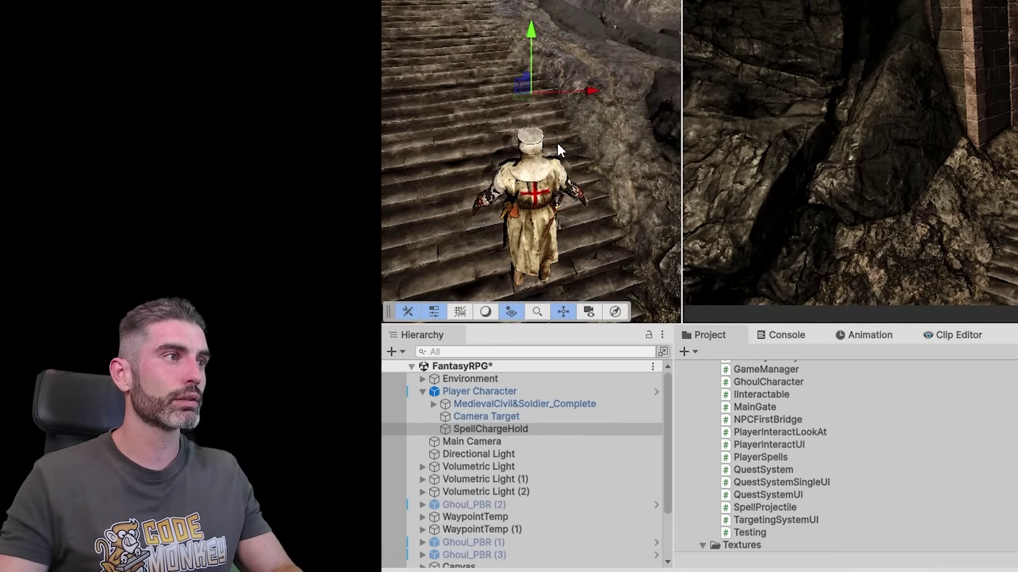
left_click_drag(648, 1, 826, 3, "alt")
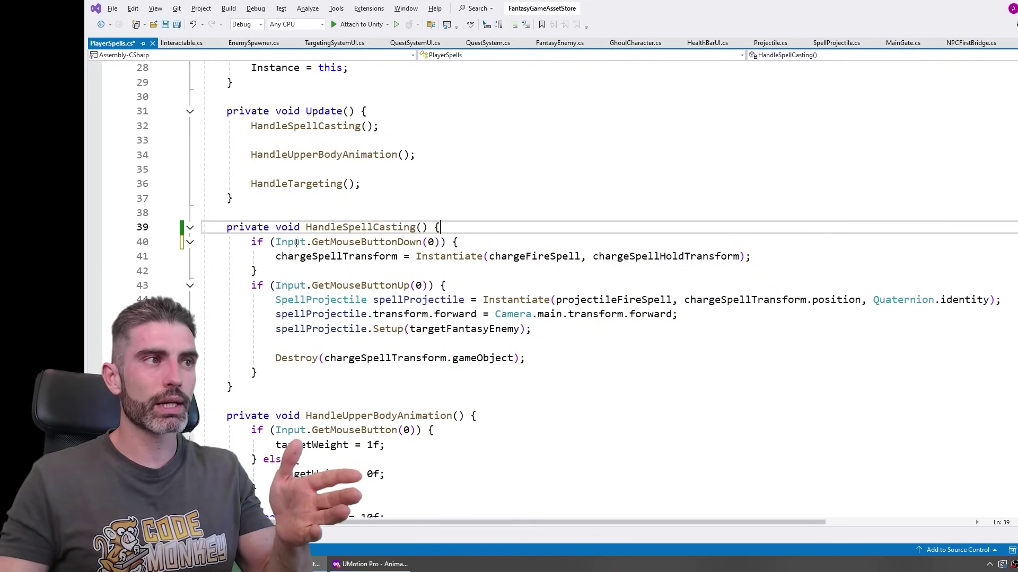
- Highlight HandleSpellCasting's button-down check, charge spawn and projectile spawn on lines 40, 41 and 44
left_click_drag(295, 242, 385, 242)
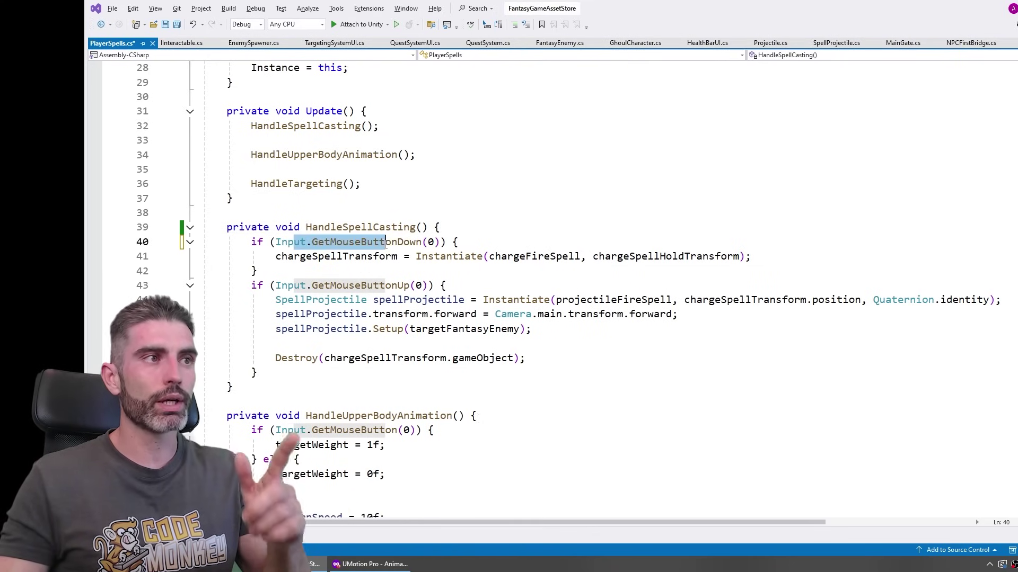
left_click_drag(447, 256, 540, 257)
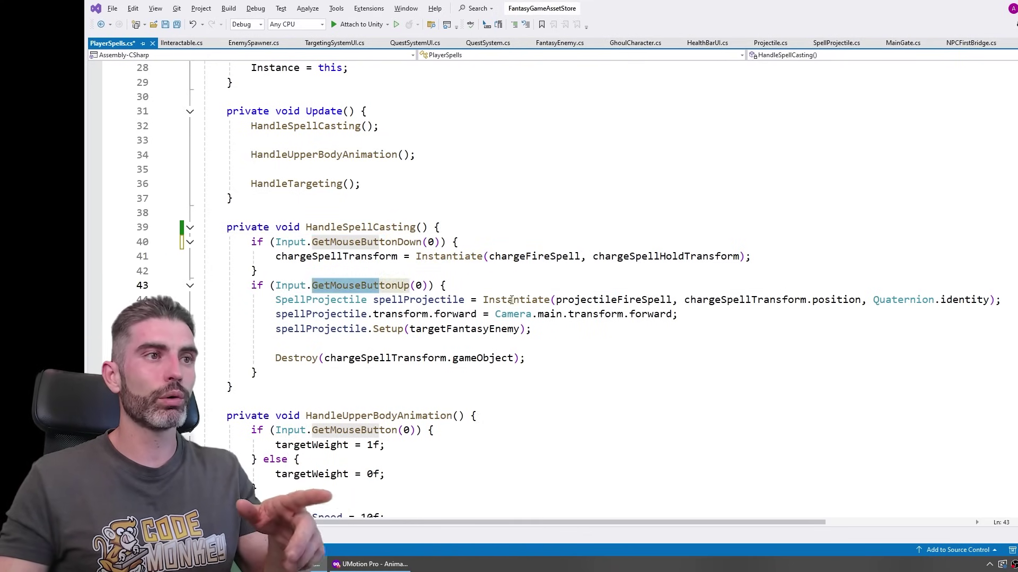
left_click_drag(482, 300, 616, 300)
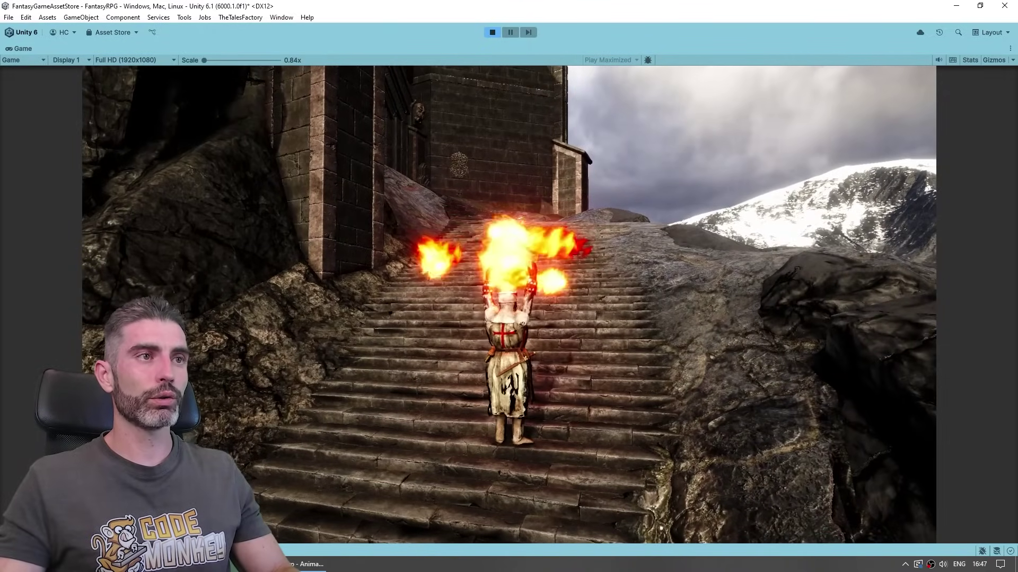